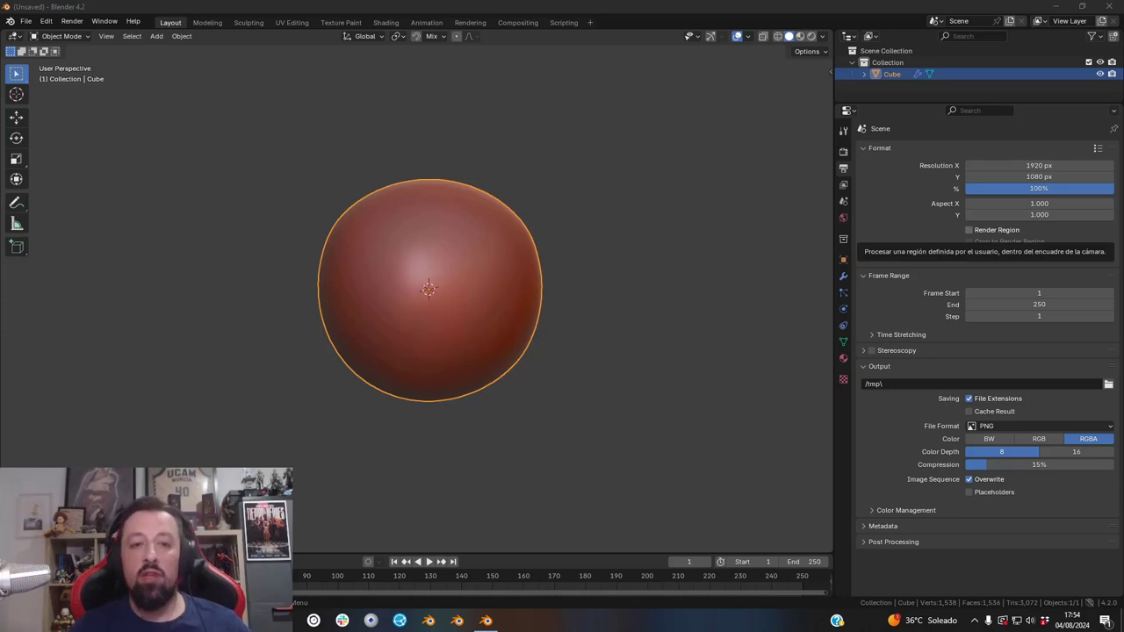
Focus the Blender window and open the Blender logo menu at the top-left.
{"action": "left_click", "coordinate": [674, 6]}
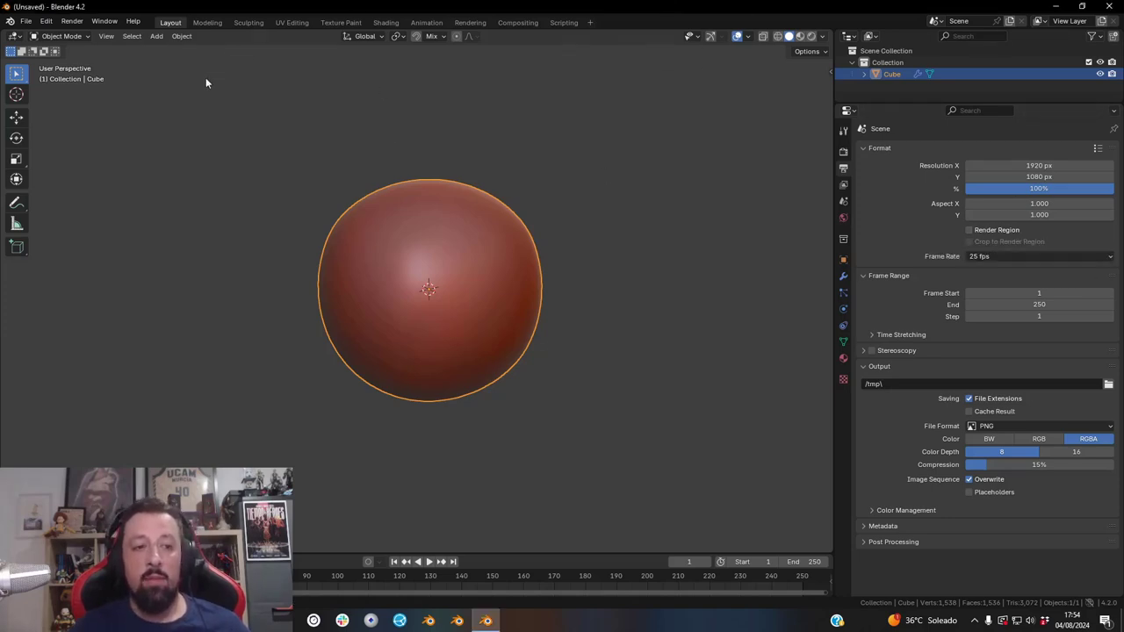
{"action": "left_click", "coordinate": [10, 20]}
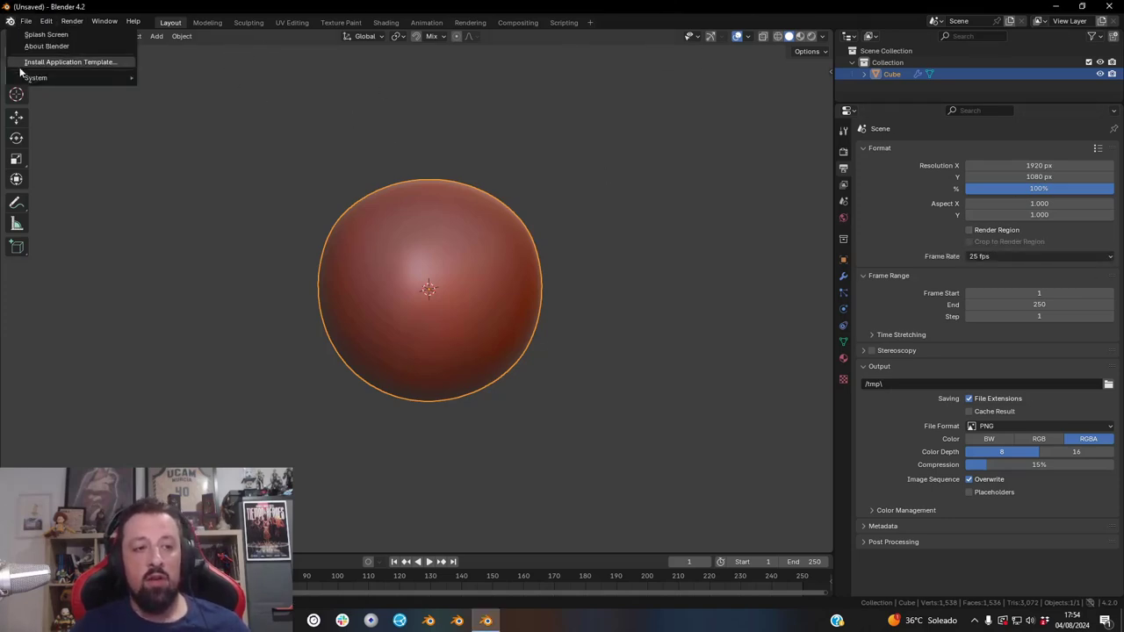
Show the Blender 4.2 splash screen, then dismiss it.
{"action": "left_click", "coordinate": [46, 34]}
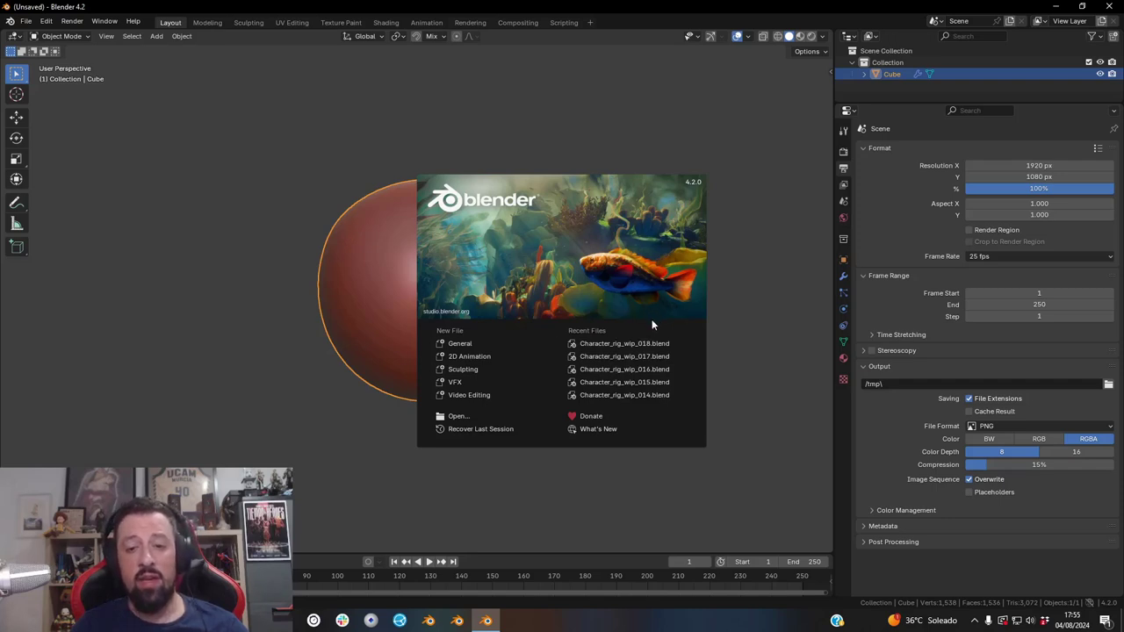
{"action": "left_click", "coordinate": [355, 143]}
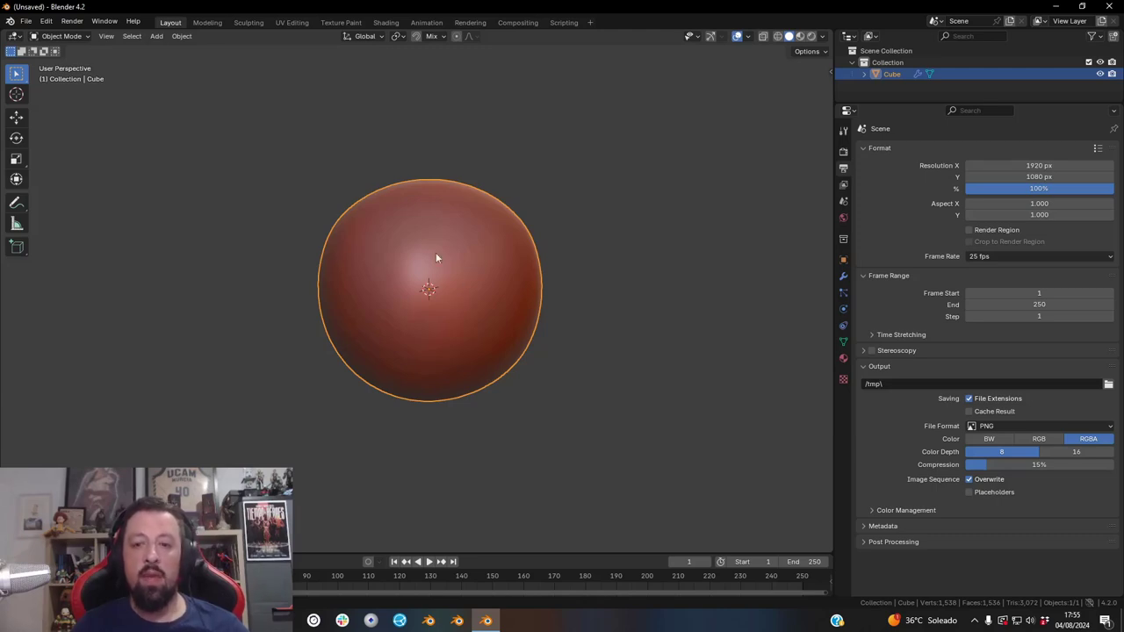
{"action": "left_click", "coordinate": [45, 21]}
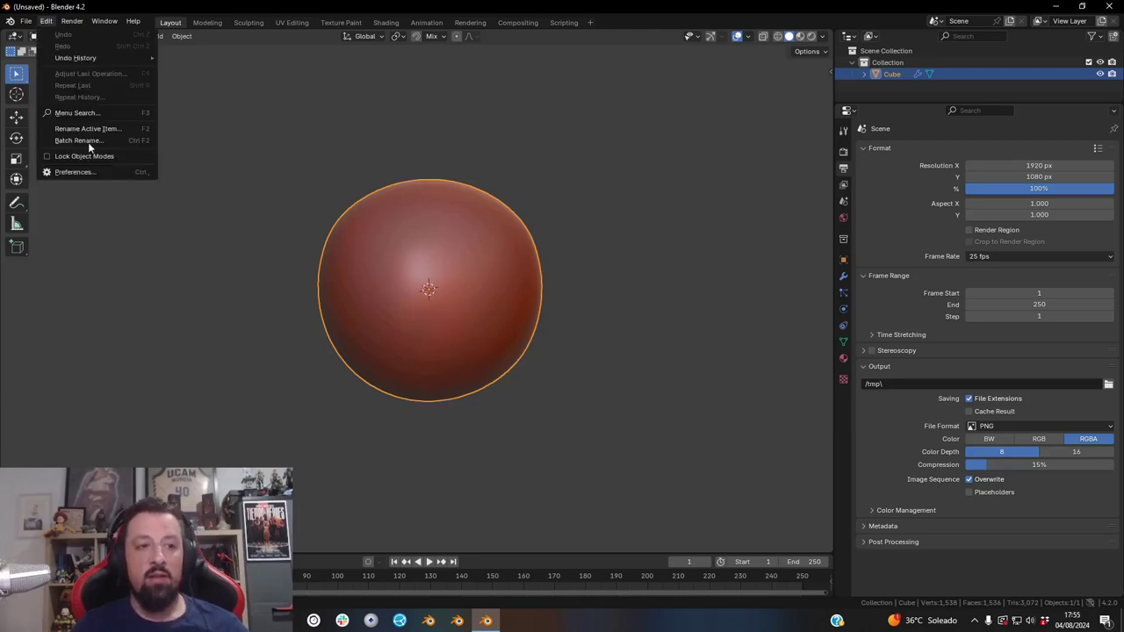
{"action": "left_click", "coordinate": [88, 171]}
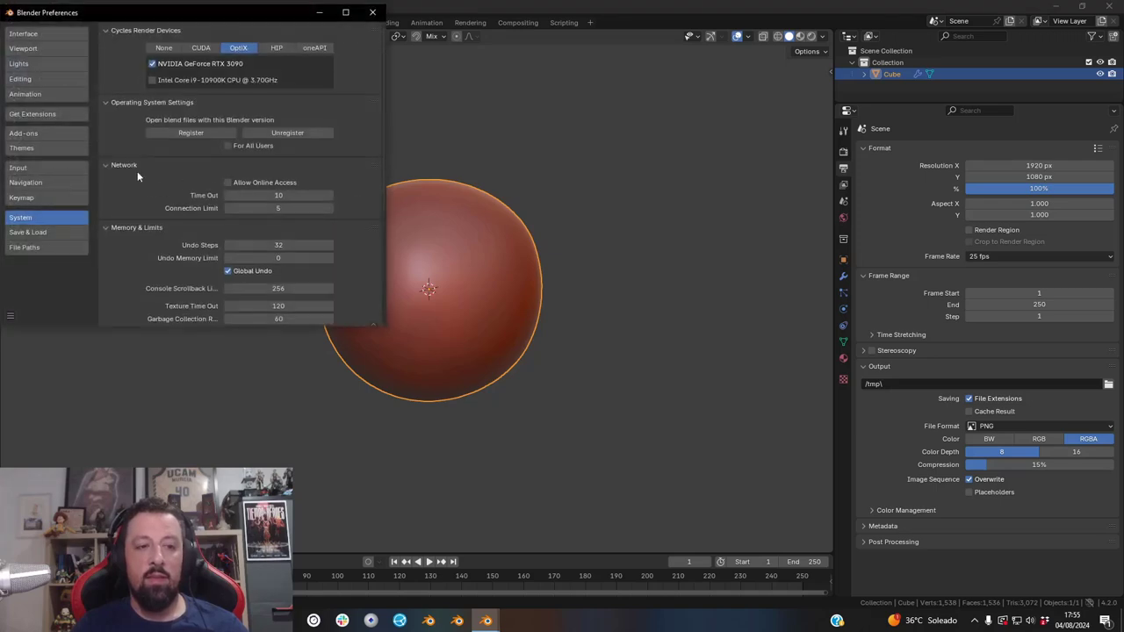
{"action": "left_click", "coordinate": [51, 133]}
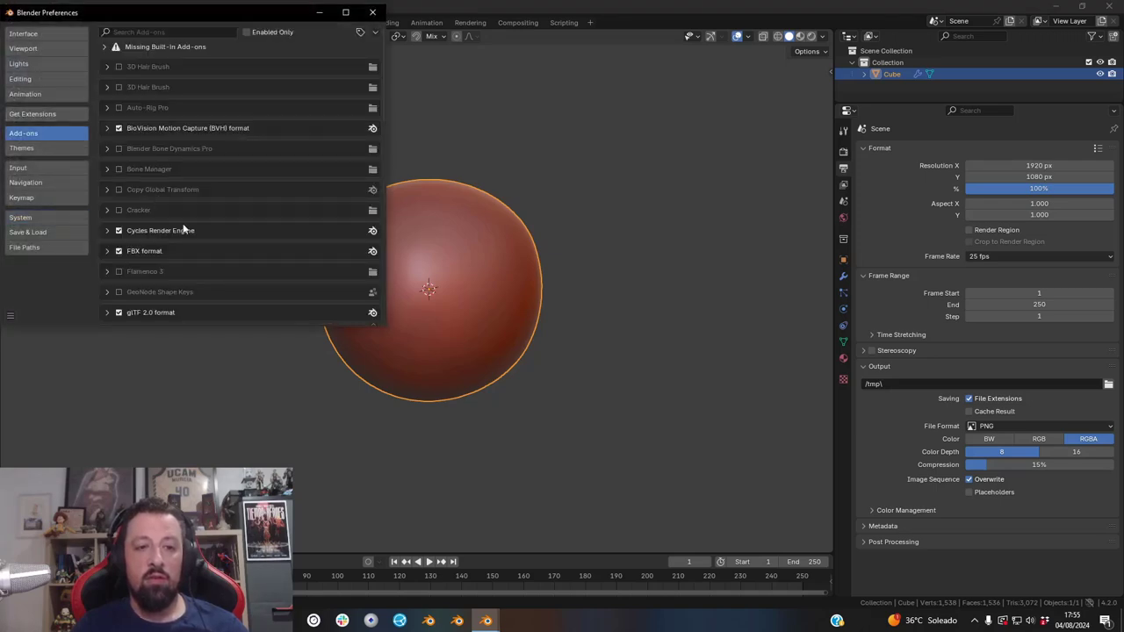
{"action": "left_click", "coordinate": [104, 46]}
{"action": "scroll", "coordinate": [212, 219], "scroll_direction": "down", "scroll_amount": 2}
{"action": "scroll", "coordinate": [211, 220], "scroll_direction": "down", "scroll_amount": 5}
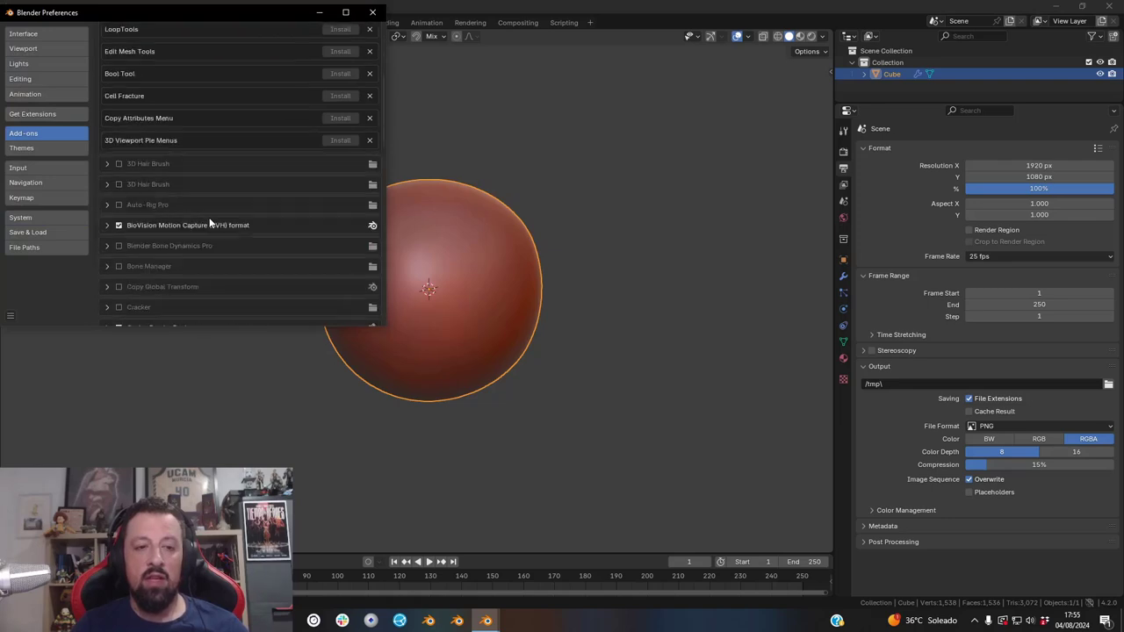
{"action": "scroll", "coordinate": [209, 214], "scroll_direction": "up", "scroll_amount": 2}
{"action": "scroll", "coordinate": [227, 201], "scroll_direction": "up", "scroll_amount": 3}
{"action": "scroll", "coordinate": [219, 152], "scroll_direction": "up", "scroll_amount": 1}
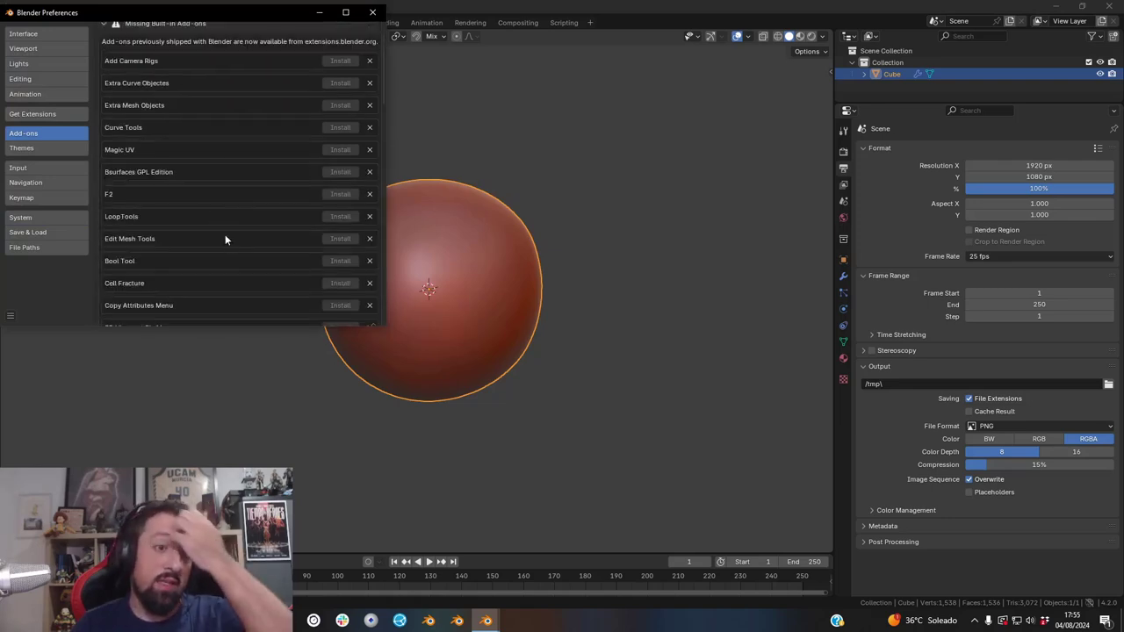
{"action": "scroll", "coordinate": [221, 224], "scroll_direction": "up", "scroll_amount": 1}
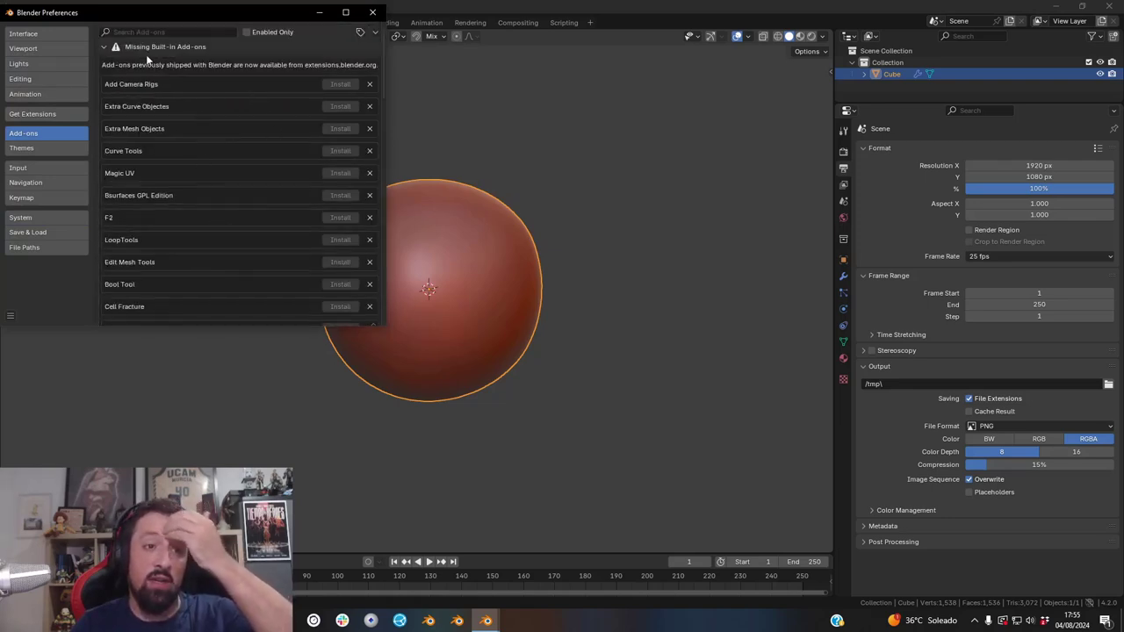
{"action": "scroll", "coordinate": [198, 119], "scroll_direction": "down", "scroll_amount": 1}
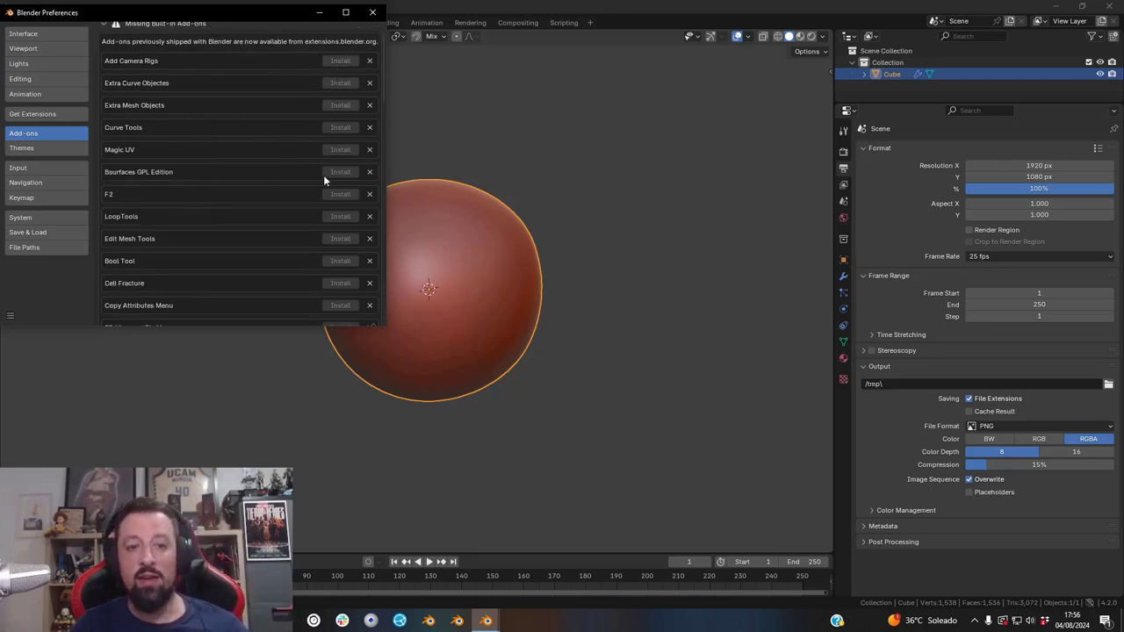
{"action": "scroll", "coordinate": [281, 277], "scroll_direction": "down", "scroll_amount": 2}
{"action": "scroll", "coordinate": [177, 246], "scroll_direction": "up", "scroll_amount": 3}
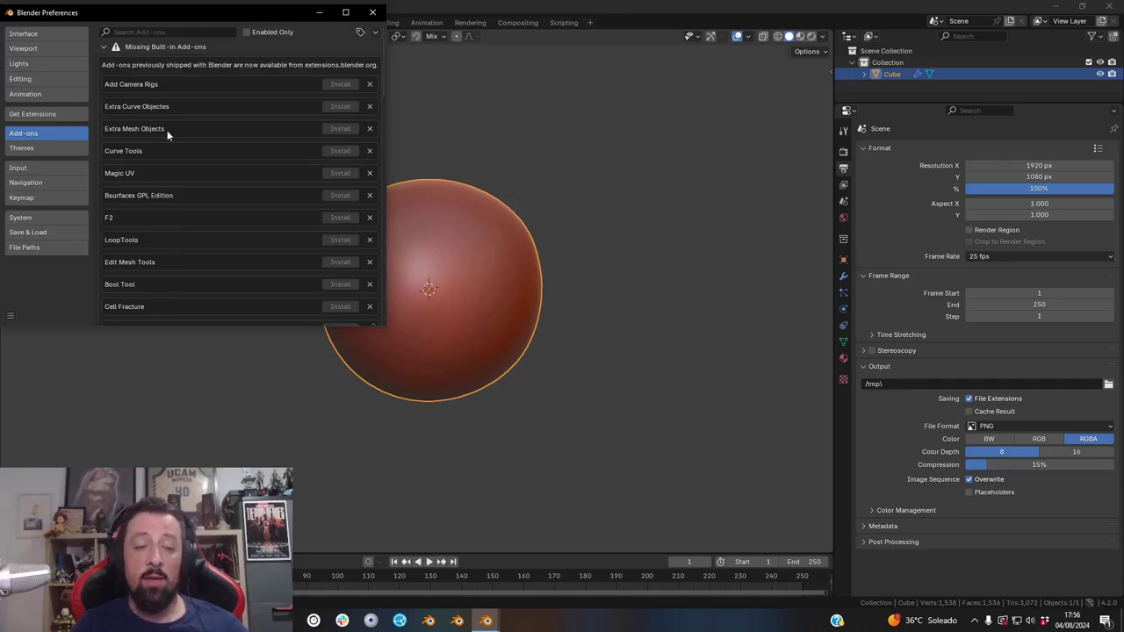
{"action": "scroll", "coordinate": [164, 154], "scroll_direction": "down", "scroll_amount": 2}
{"action": "scroll", "coordinate": [165, 163], "scroll_direction": "down", "scroll_amount": 1}
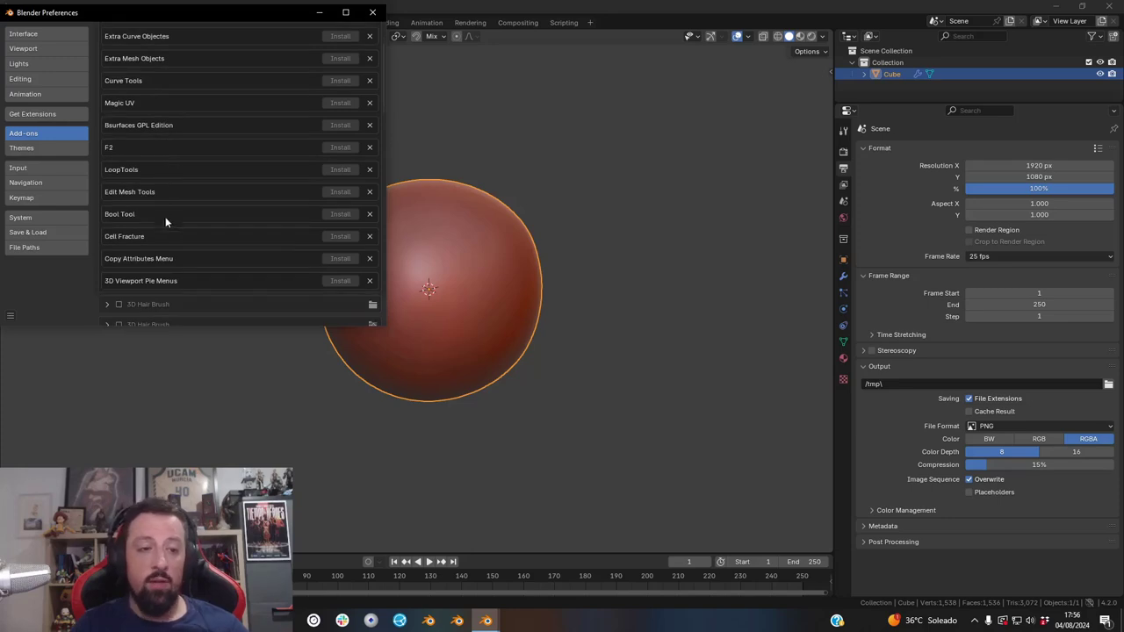
{"action": "scroll", "coordinate": [121, 263], "scroll_direction": "up", "scroll_amount": 1}
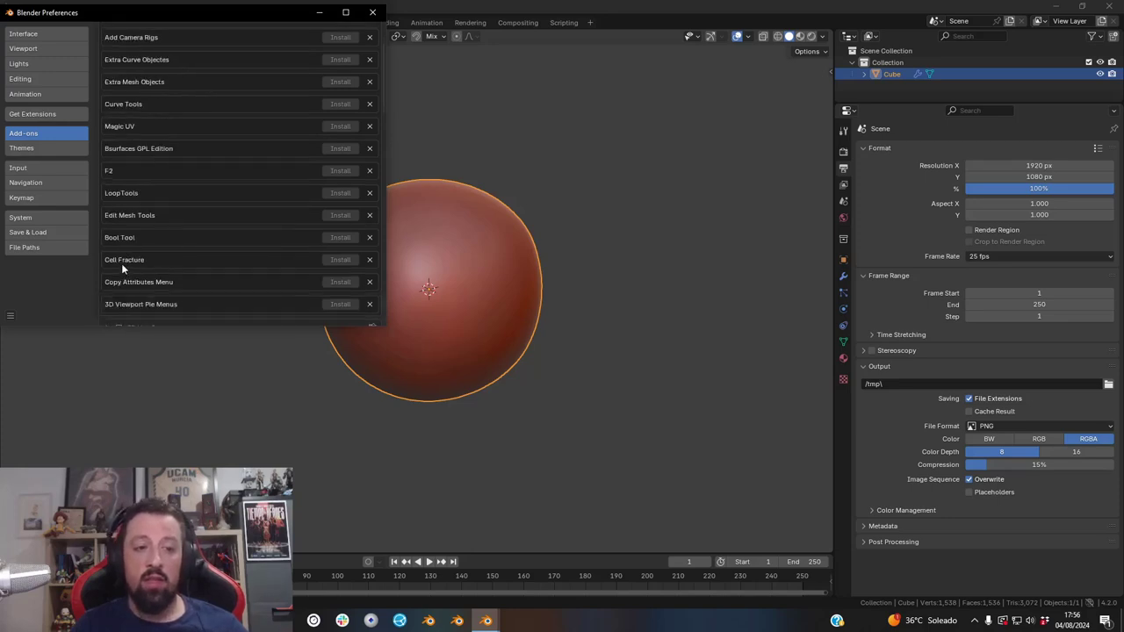
{"action": "scroll", "coordinate": [123, 274], "scroll_direction": "down", "scroll_amount": 1}
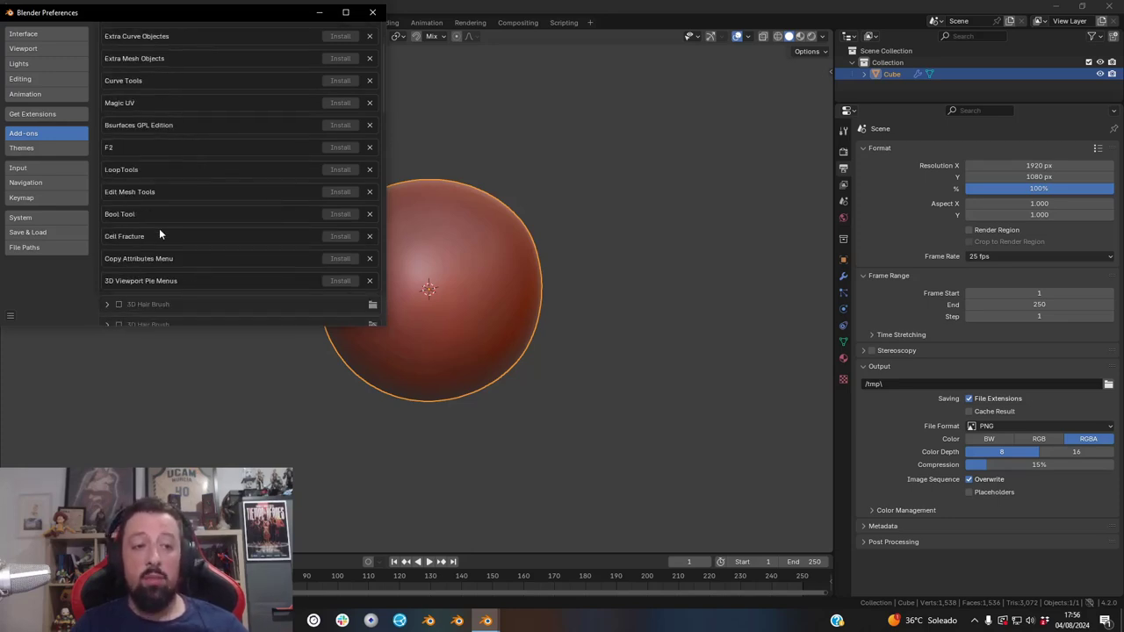
{"action": "scroll", "coordinate": [161, 232], "scroll_direction": "up", "scroll_amount": 3}
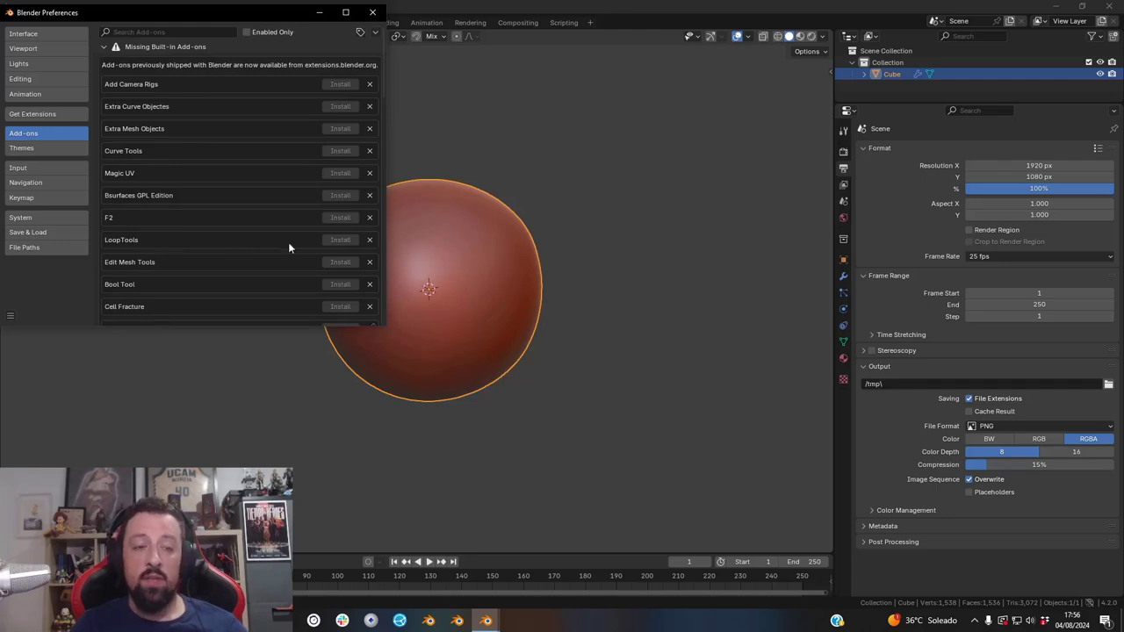
{"action": "left_click", "coordinate": [372, 12]}
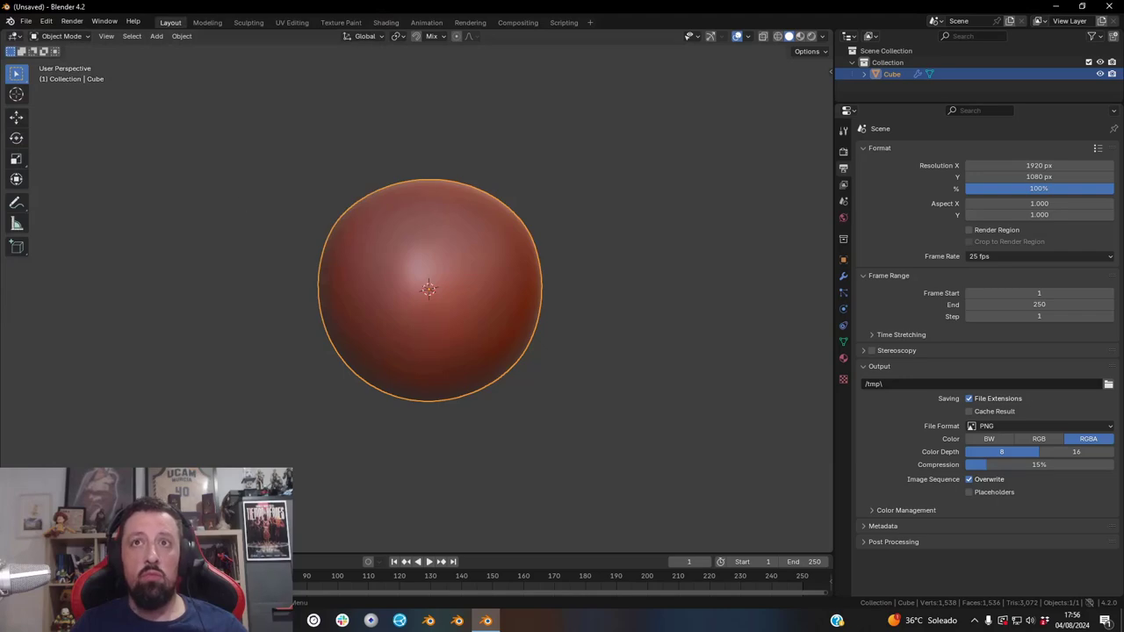
{"action": "key", "text": "alt+Tab"}
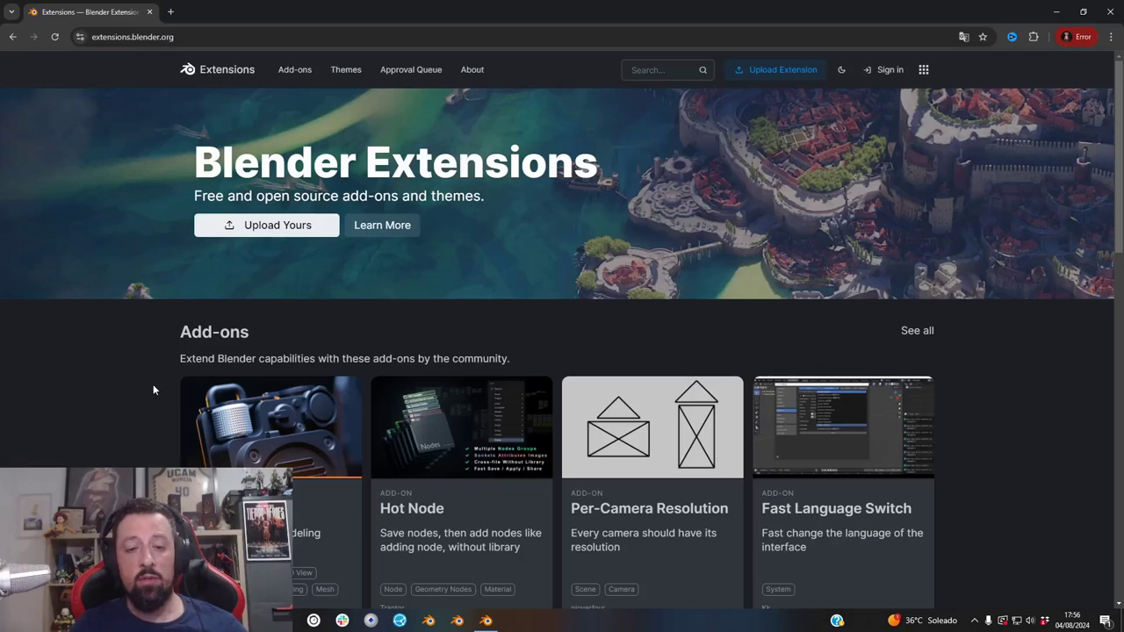
{"action": "scroll", "coordinate": [157, 382], "scroll_direction": "down", "scroll_amount": 3}
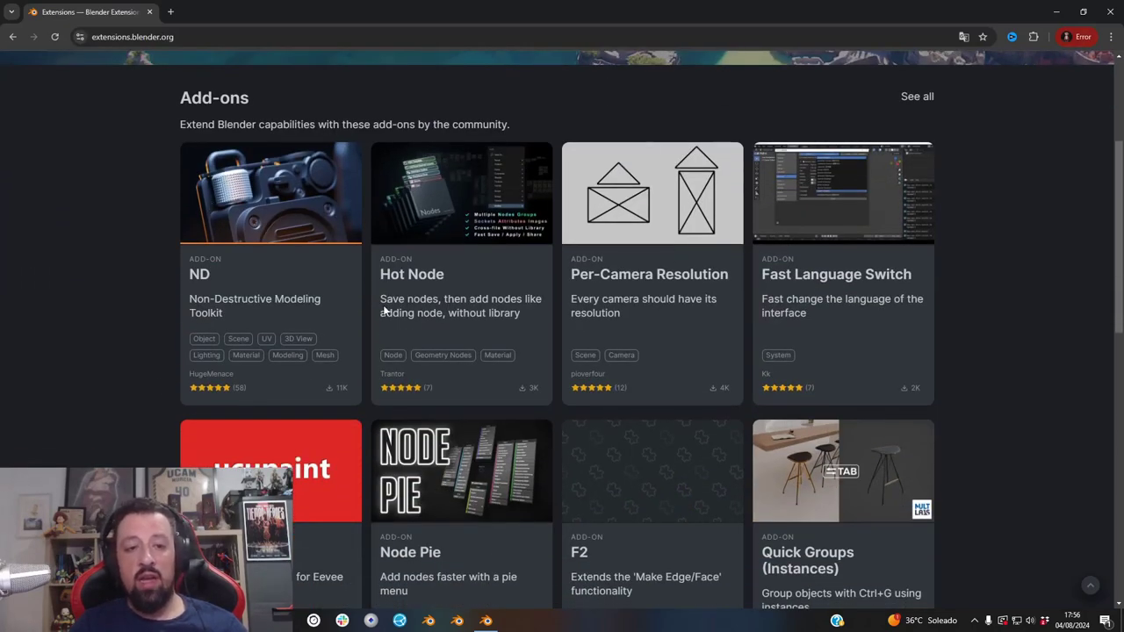
{"action": "scroll", "coordinate": [377, 298], "scroll_direction": "down", "scroll_amount": 6}
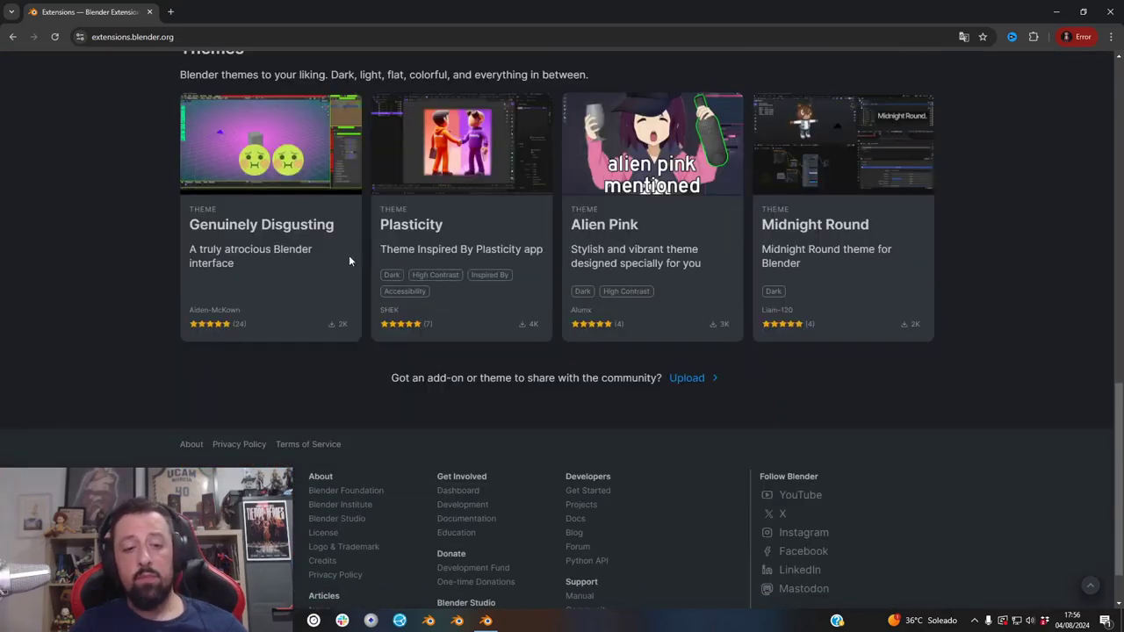
{"action": "scroll", "coordinate": [349, 261], "scroll_direction": "up", "scroll_amount": 2}
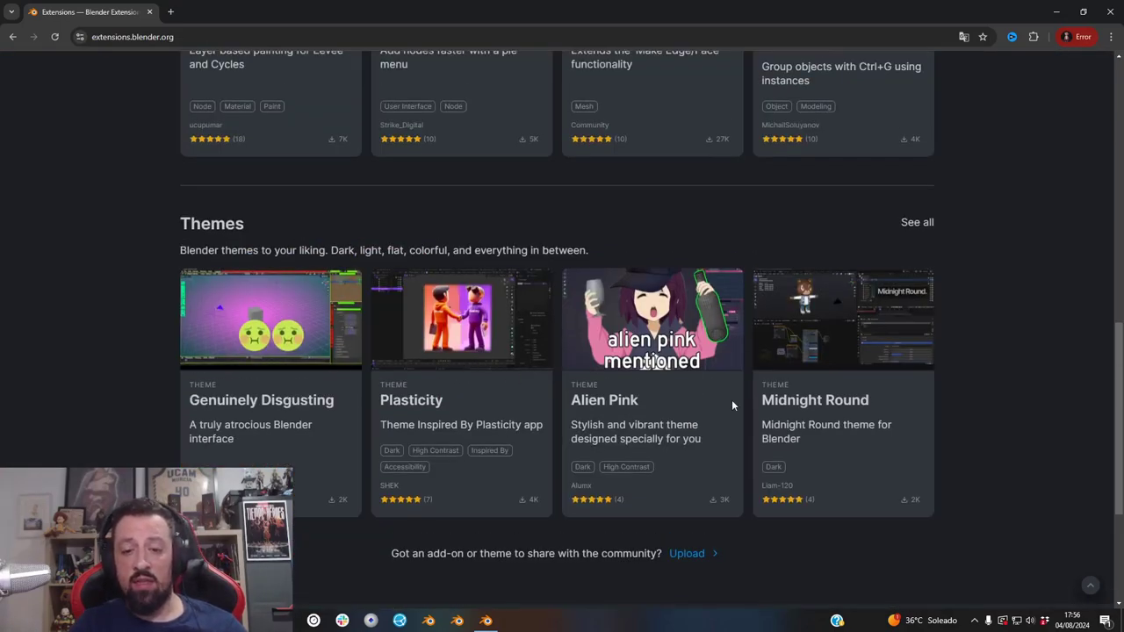
{"action": "scroll", "coordinate": [732, 403], "scroll_direction": "up", "scroll_amount": 3}
{"action": "scroll", "coordinate": [732, 404], "scroll_direction": "up", "scroll_amount": 5}
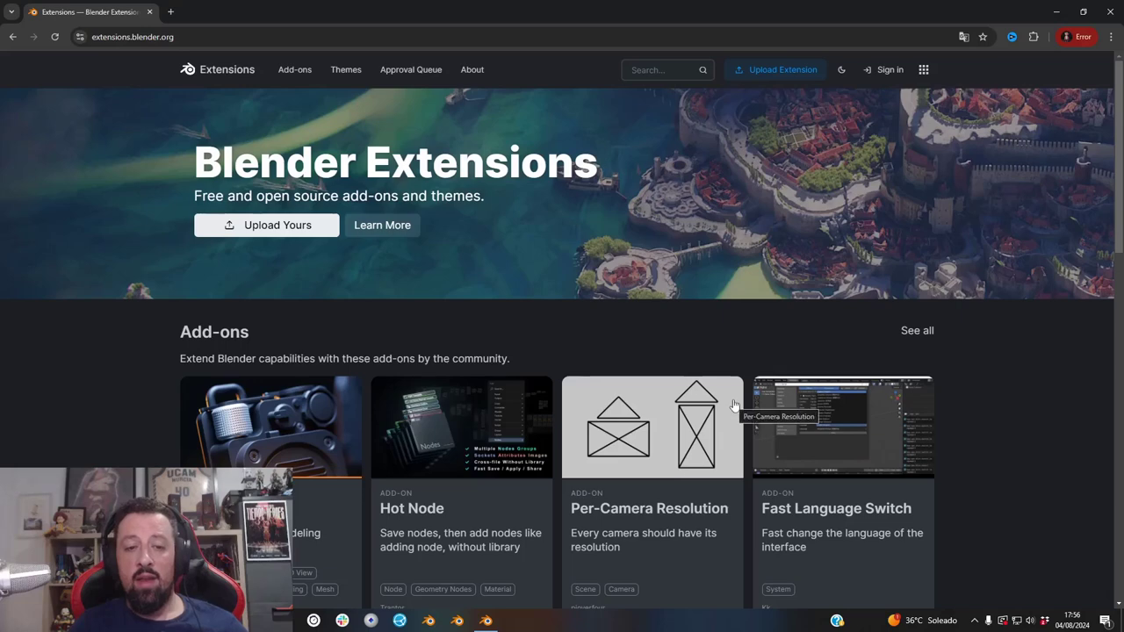
{"action": "scroll", "coordinate": [544, 373], "scroll_direction": "down", "scroll_amount": 1}
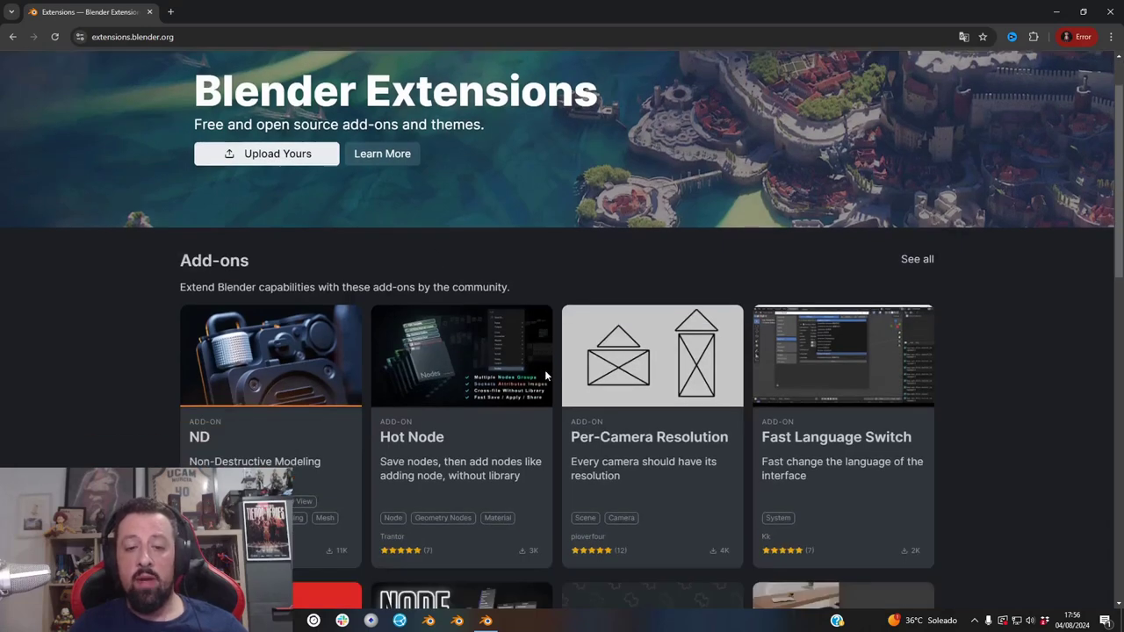
{"action": "scroll", "coordinate": [544, 373], "scroll_direction": "down", "scroll_amount": 3}
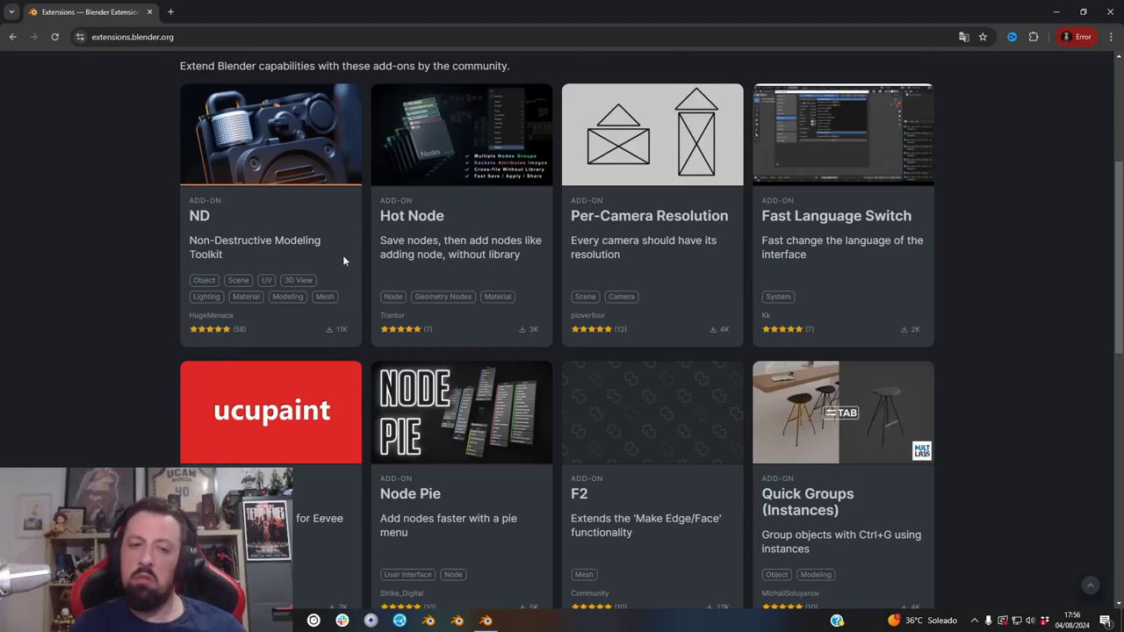
{"action": "scroll", "coordinate": [347, 311], "scroll_direction": "up", "scroll_amount": 2}
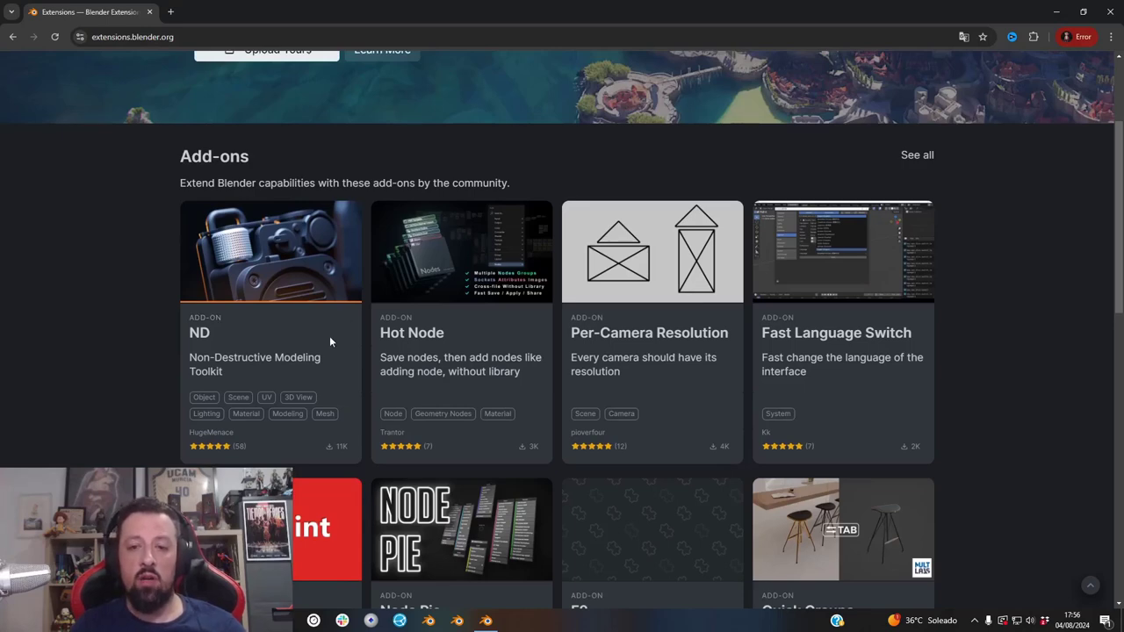
{"action": "scroll", "coordinate": [316, 332], "scroll_direction": "up", "scroll_amount": 1}
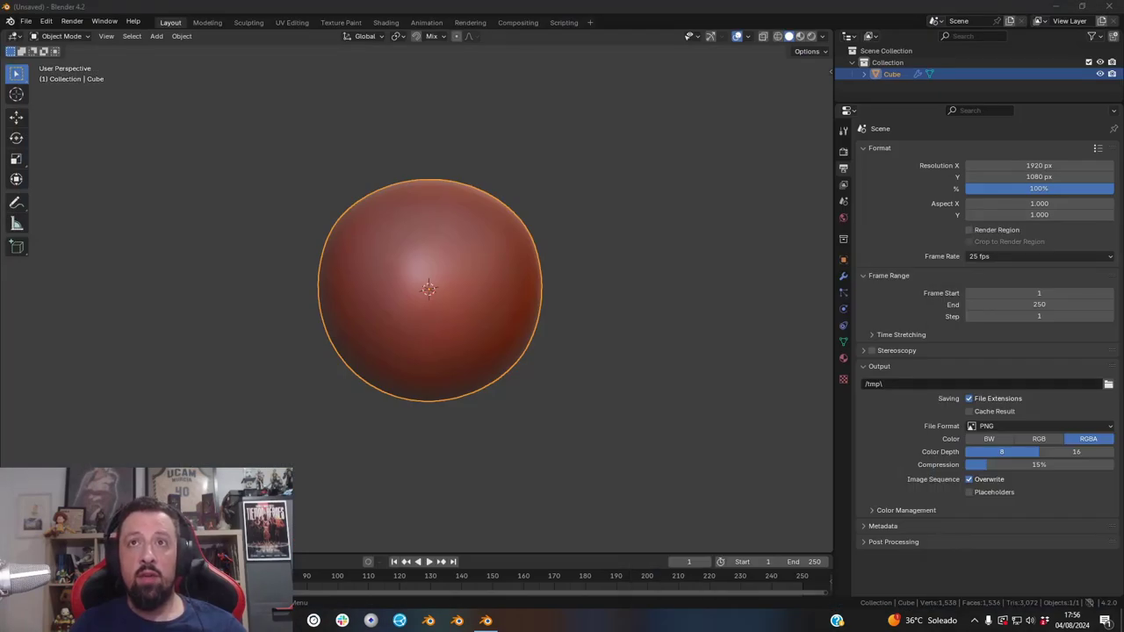
Open Edit > Preferences and expand the Missing Built-in Add-ons list.
{"action": "left_click", "coordinate": [45, 21]}
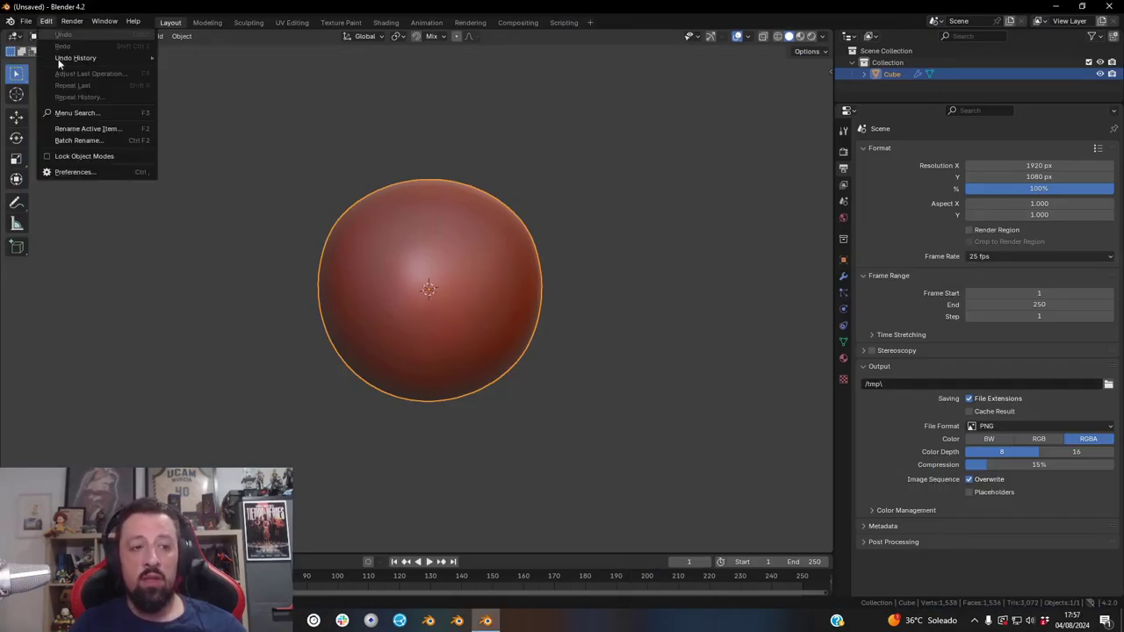
{"action": "left_click", "coordinate": [73, 174]}
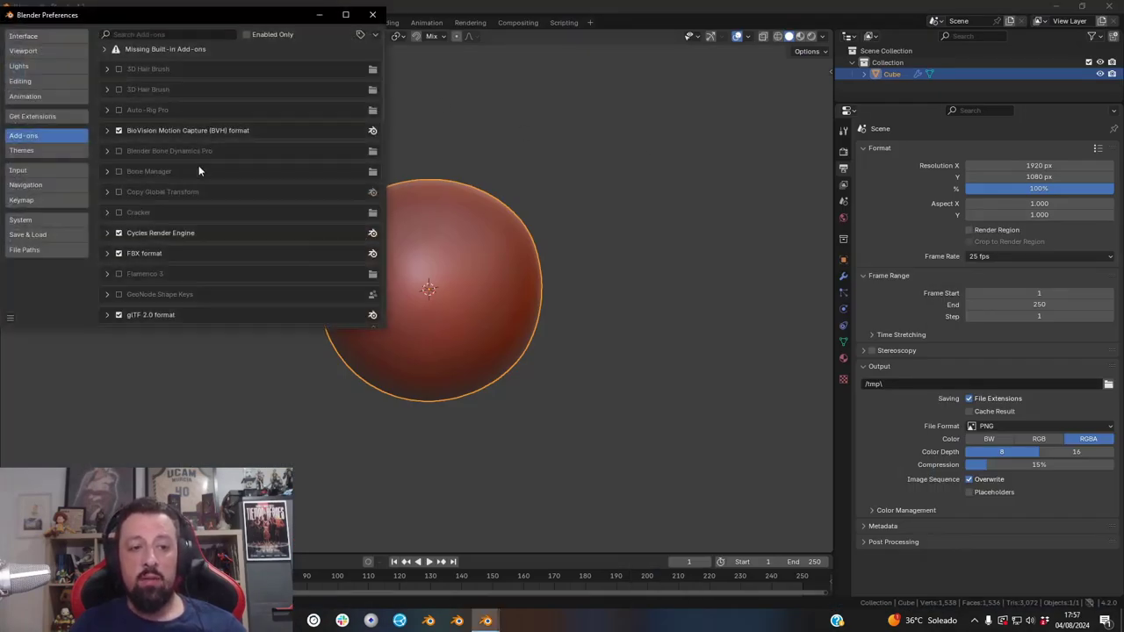
{"action": "left_click", "coordinate": [152, 48]}
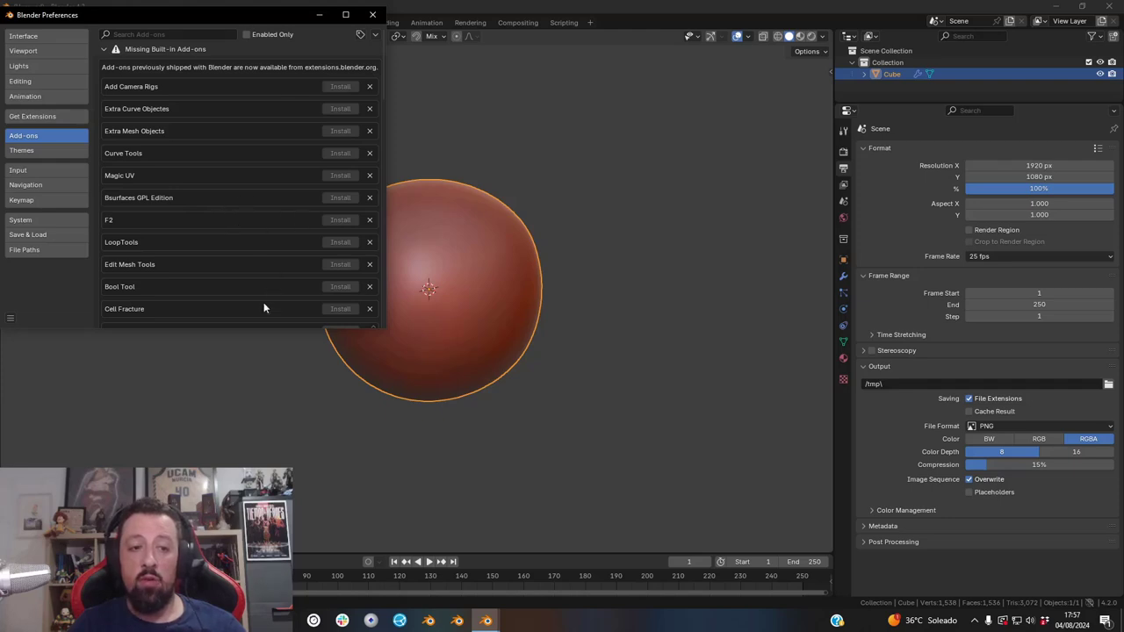
Scroll through the missing add-ons, then close the Preferences window.
{"action": "scroll", "coordinate": [340, 114], "scroll_direction": "down", "scroll_amount": 2}
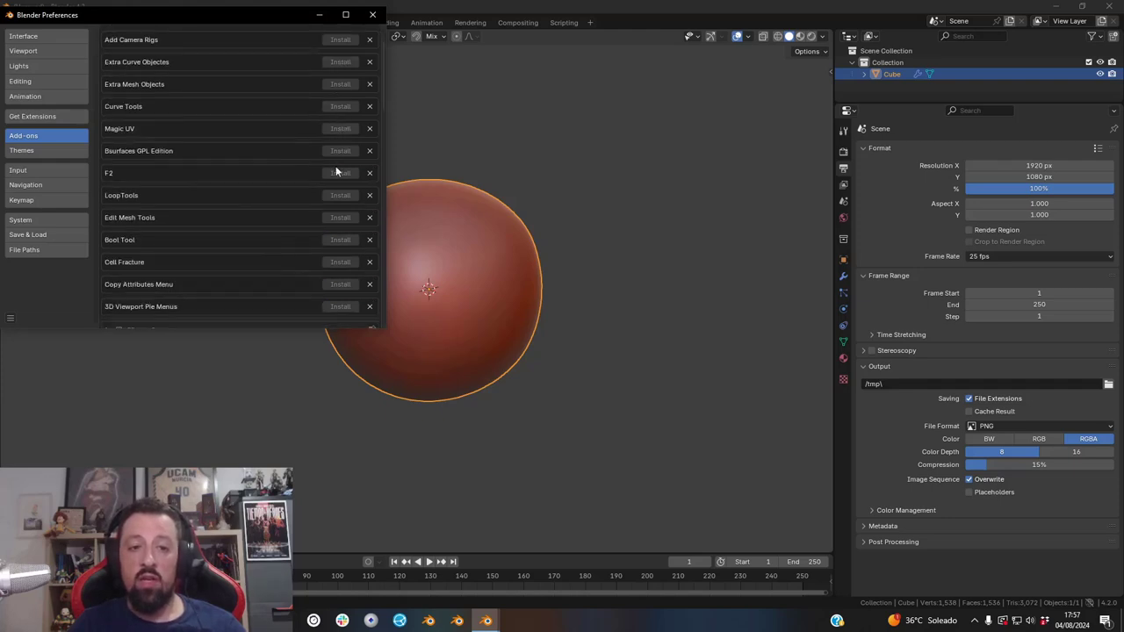
{"action": "scroll", "coordinate": [336, 166], "scroll_direction": "up", "scroll_amount": 2}
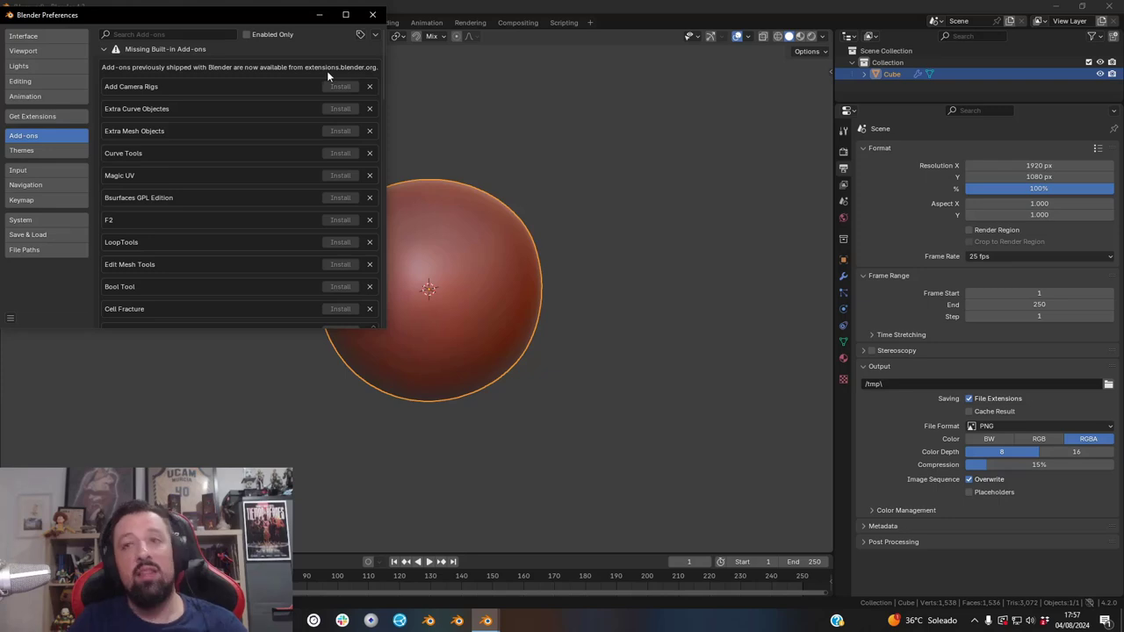
{"action": "left_click", "coordinate": [372, 15]}
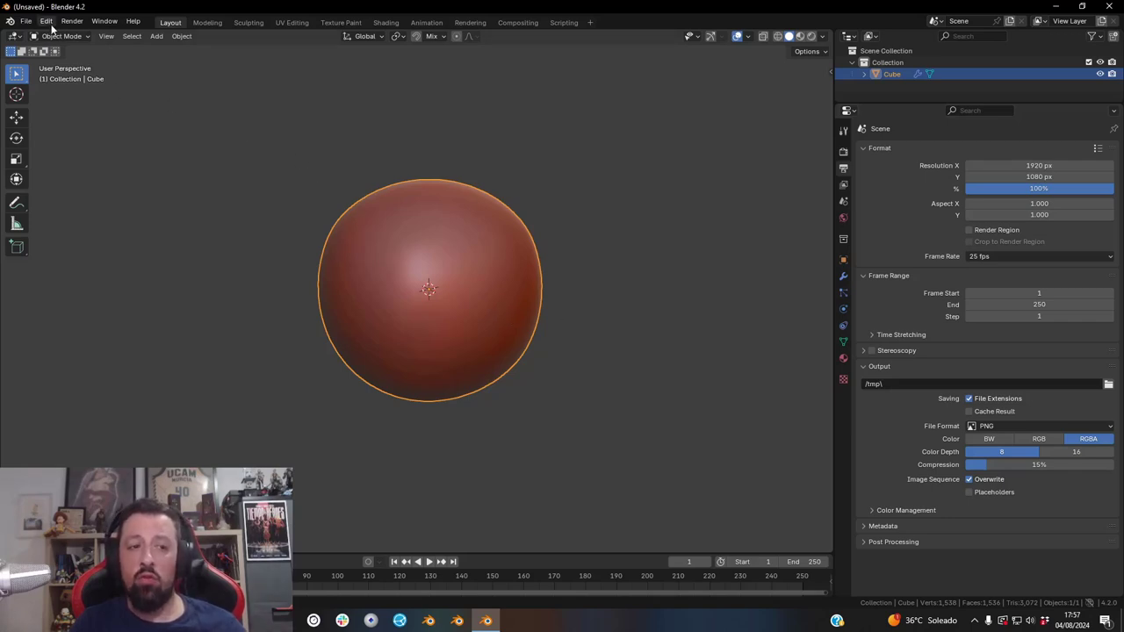
In Preferences > Get Extensions, enable Allow Online Access and verify it under System > Network.
{"action": "left_click", "coordinate": [46, 22]}
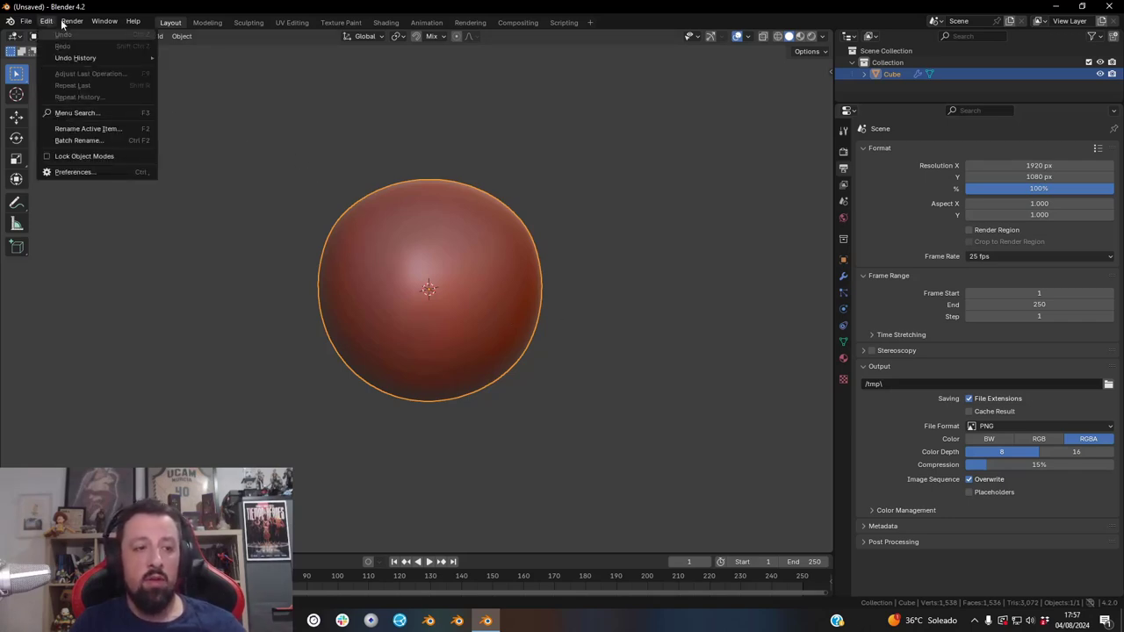
{"action": "left_click", "coordinate": [64, 176]}
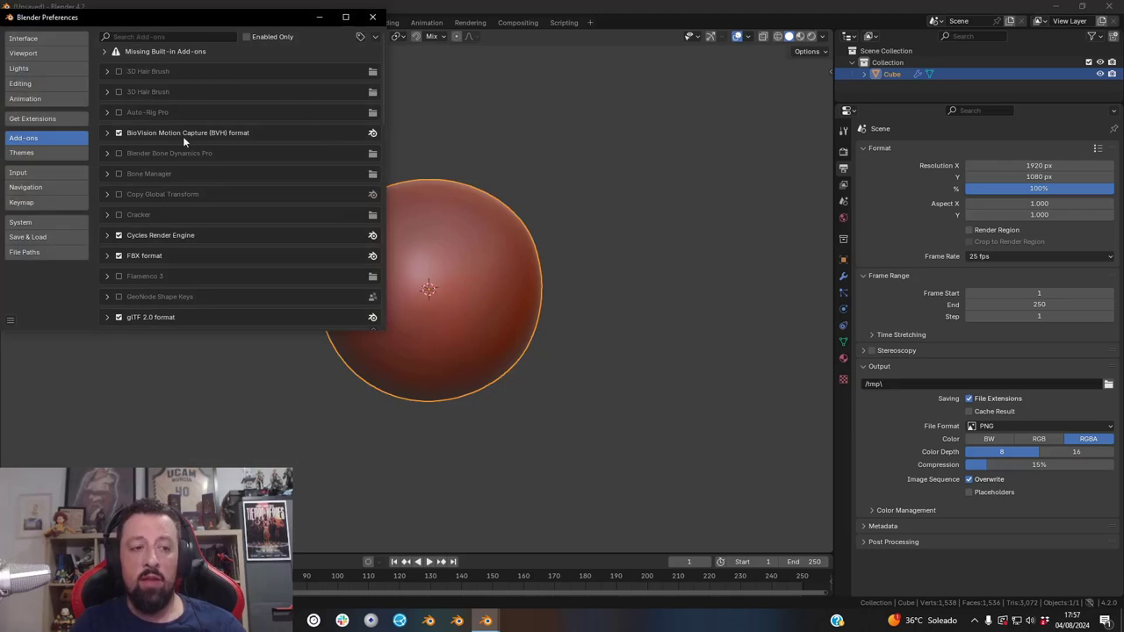
{"action": "left_click", "coordinate": [11, 122]}
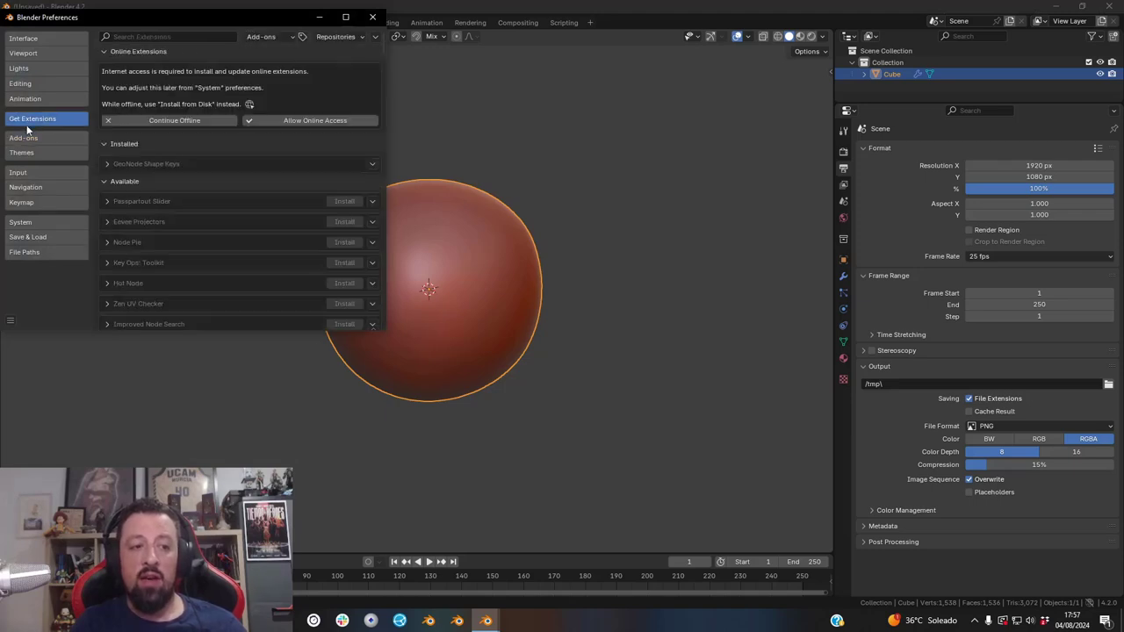
{"action": "left_click", "coordinate": [320, 123]}
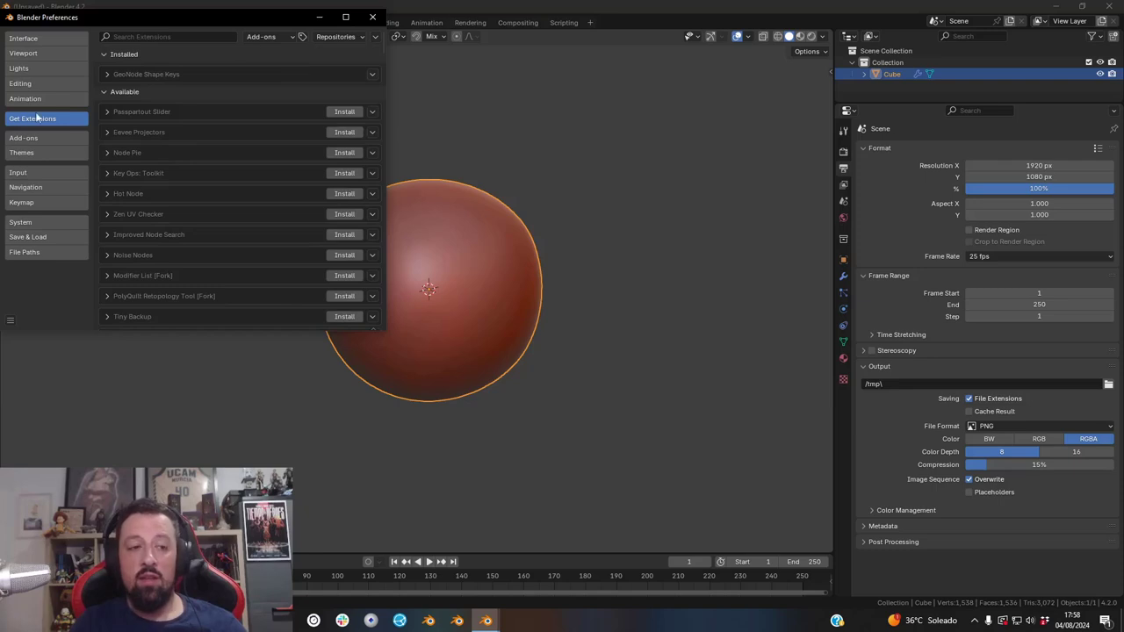
{"action": "left_click", "coordinate": [40, 227]}
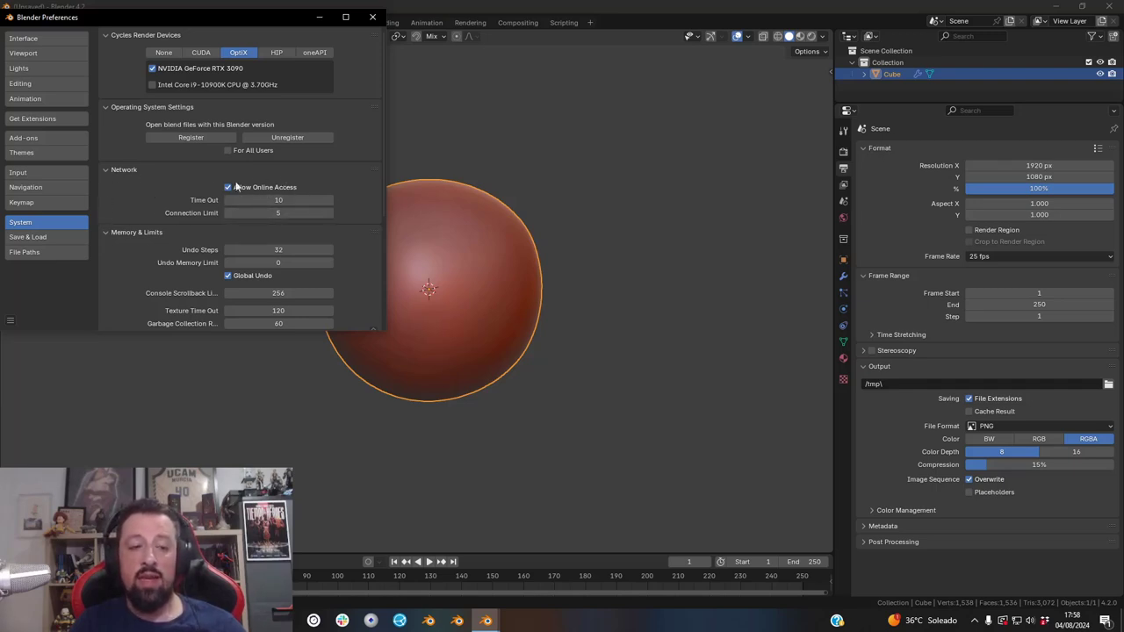
Browse Get Extensions, briefly expanding the GeoNode Shape Keys entry.
{"action": "left_click", "coordinate": [41, 137]}
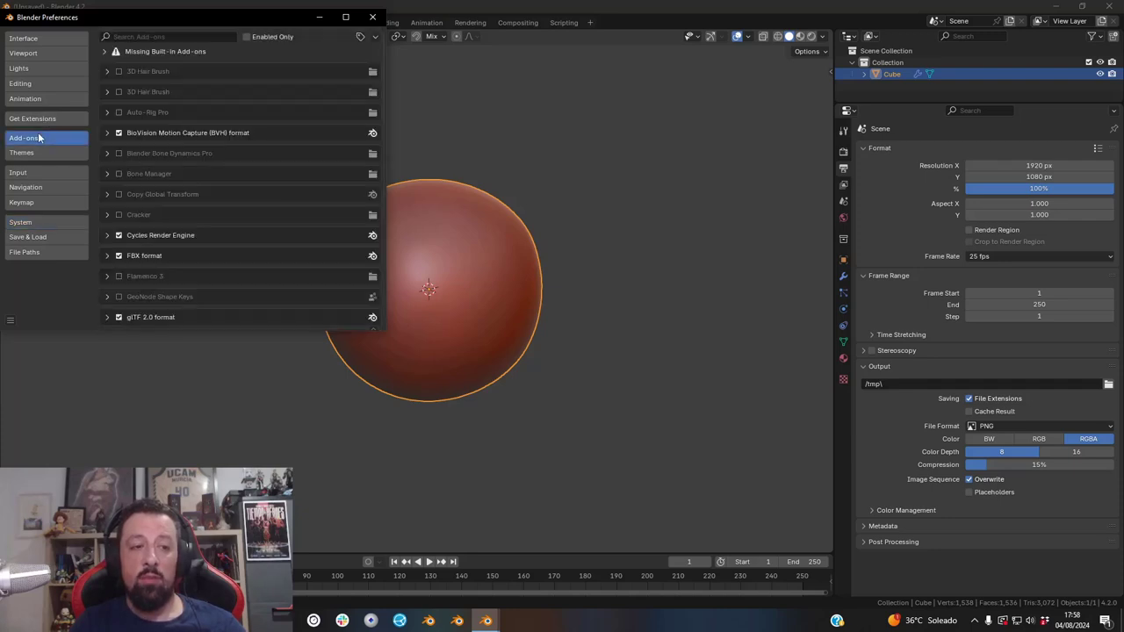
{"action": "left_click", "coordinate": [41, 121]}
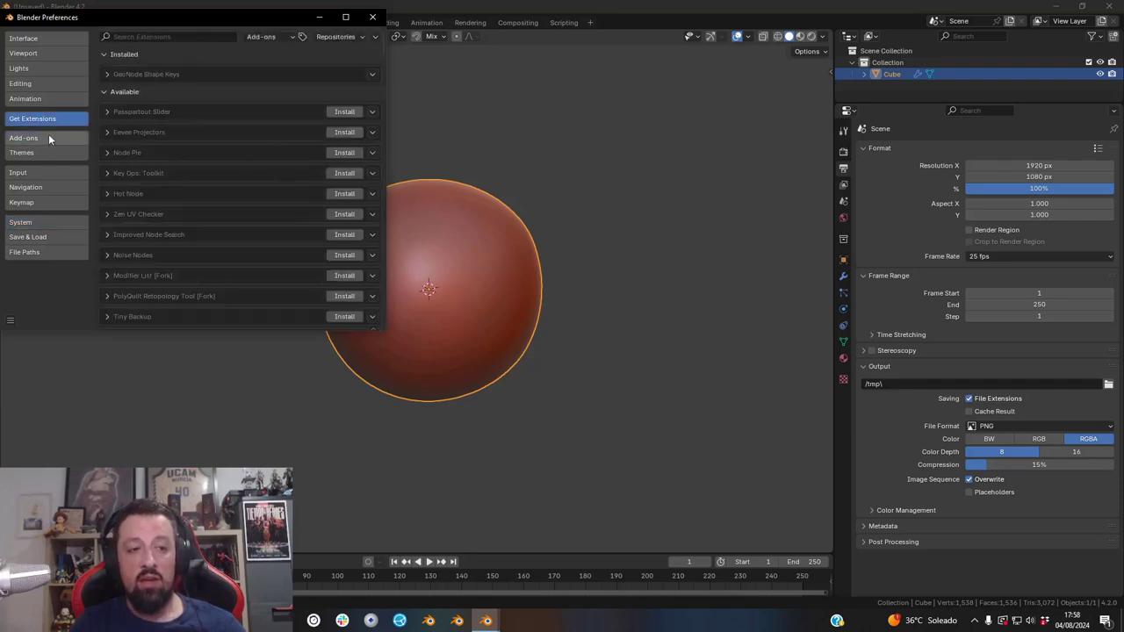
{"action": "left_click", "coordinate": [108, 76]}
{"action": "left_click", "coordinate": [109, 77]}
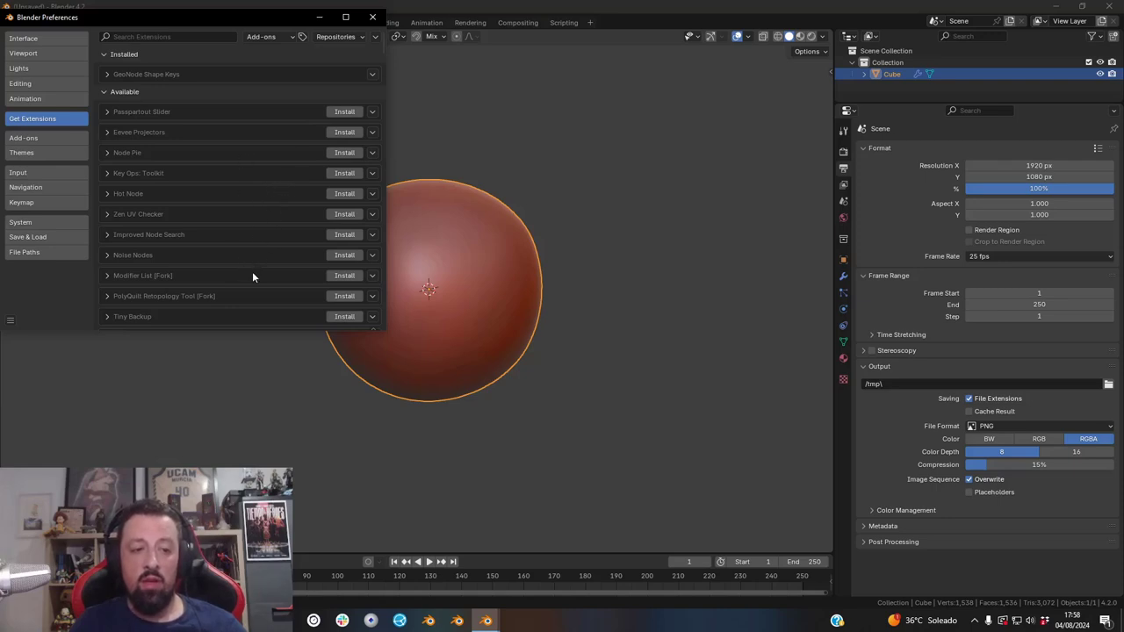
Install the F2 add-on from the Missing Built-in Add-ons list under Add-ons.
{"action": "scroll", "coordinate": [252, 274], "scroll_direction": "down", "scroll_amount": 5}
{"action": "scroll", "coordinate": [252, 274], "scroll_direction": "down", "scroll_amount": 3}
{"action": "scroll", "coordinate": [252, 274], "scroll_direction": "up", "scroll_amount": 8}
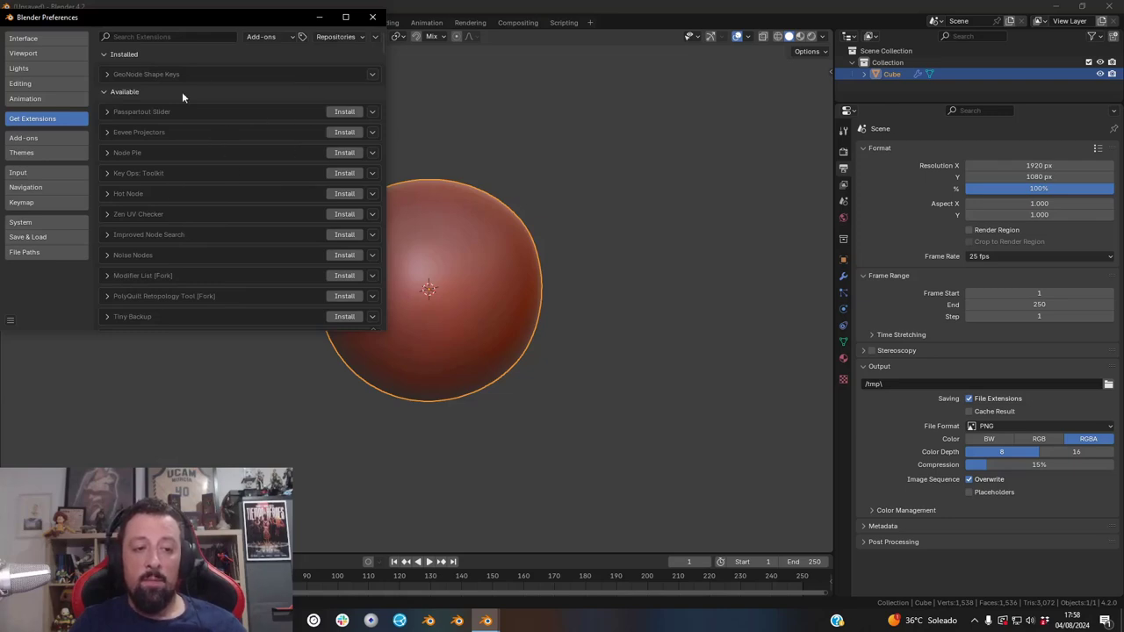
{"action": "left_click", "coordinate": [24, 138]}
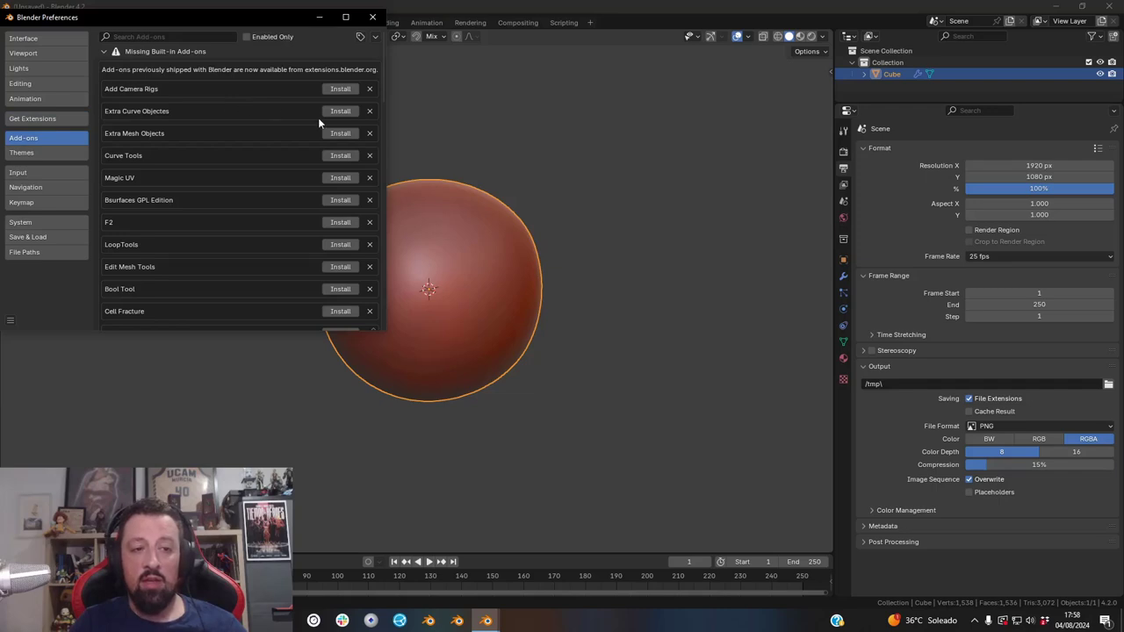
{"action": "left_click", "coordinate": [341, 222]}
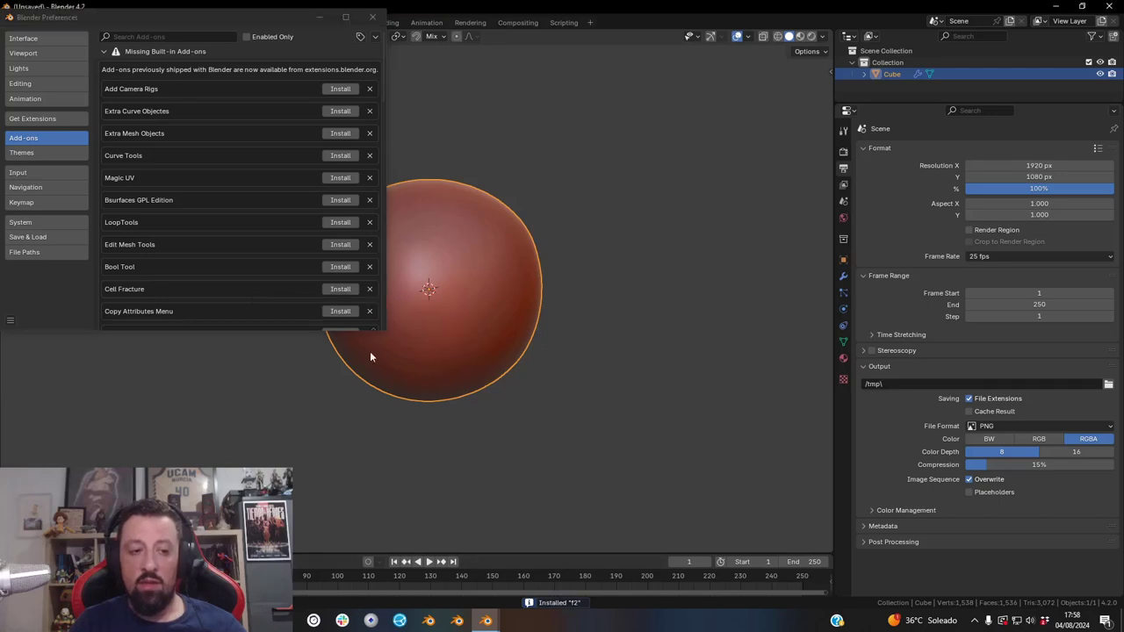
Install Bool Tool, Cell Fracture and LoopTools, then review them under Get Extensions.
{"action": "left_click", "coordinate": [340, 267]}
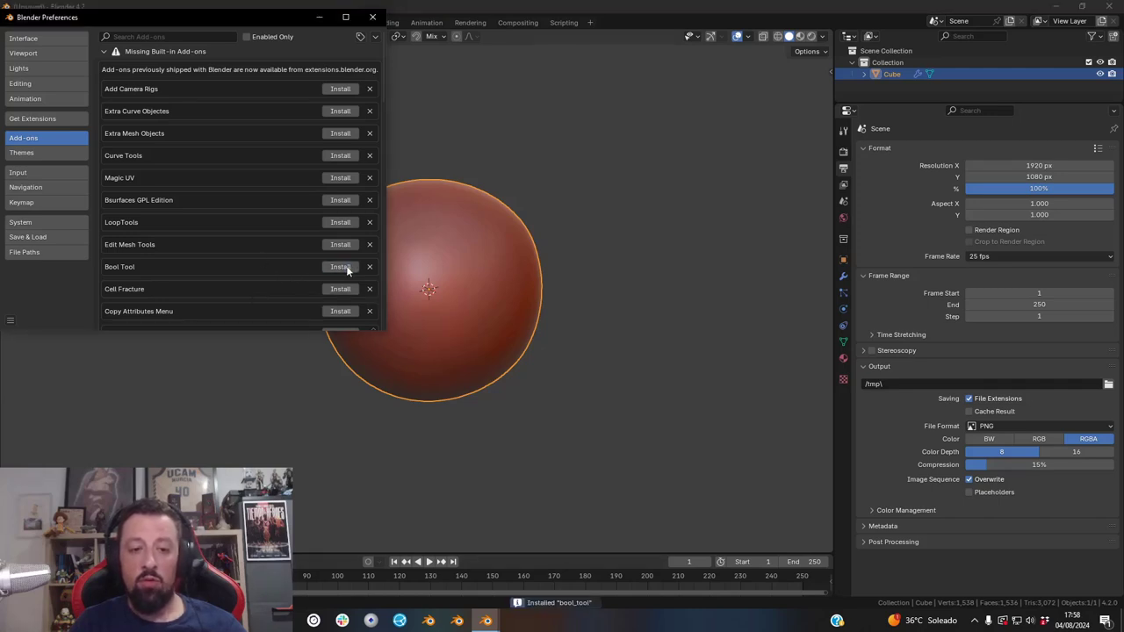
{"action": "left_click", "coordinate": [347, 270]}
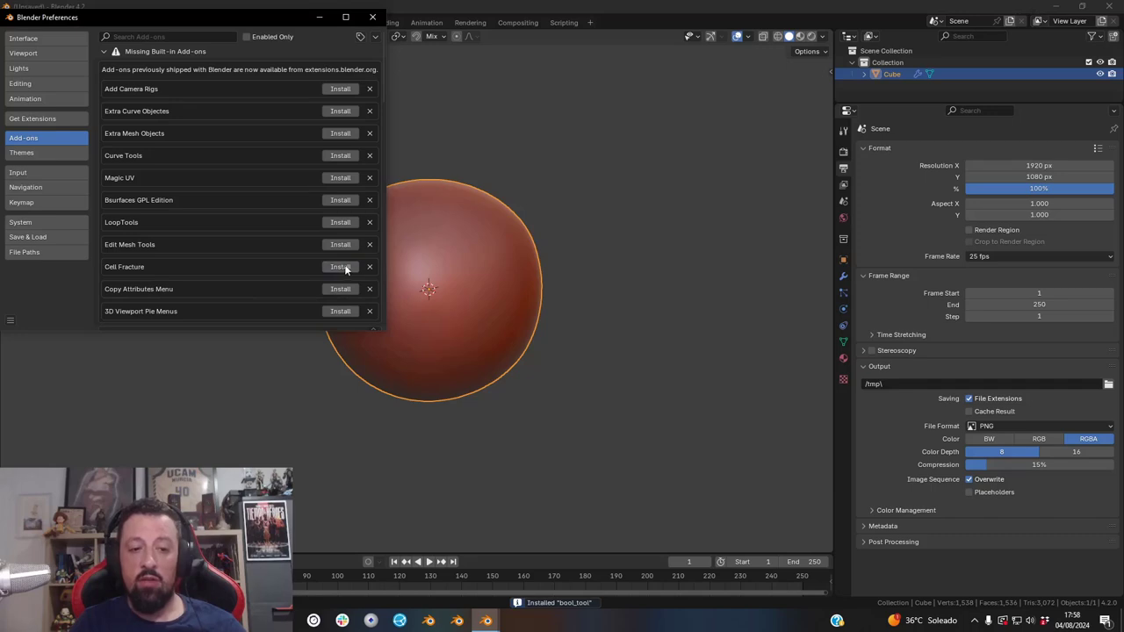
{"action": "left_click", "coordinate": [341, 223]}
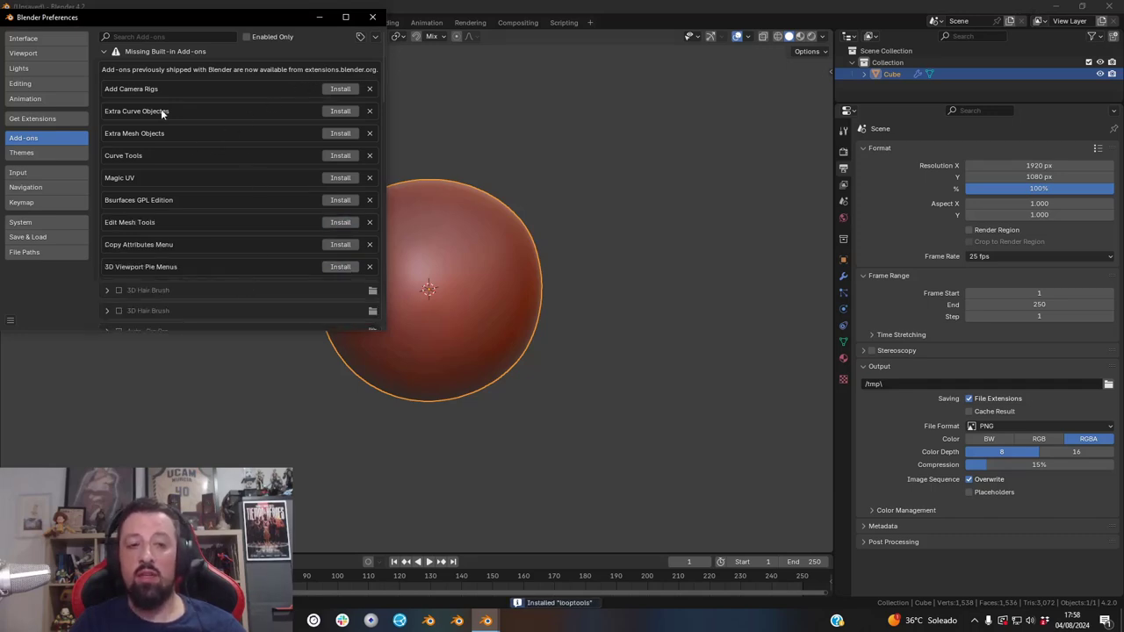
{"action": "left_click", "coordinate": [37, 119]}
Scroll the Installed and Available extension lists confirming the four add-ons, then close Preferences.
{"action": "scroll", "coordinate": [291, 199], "scroll_direction": "up", "scroll_amount": 1}
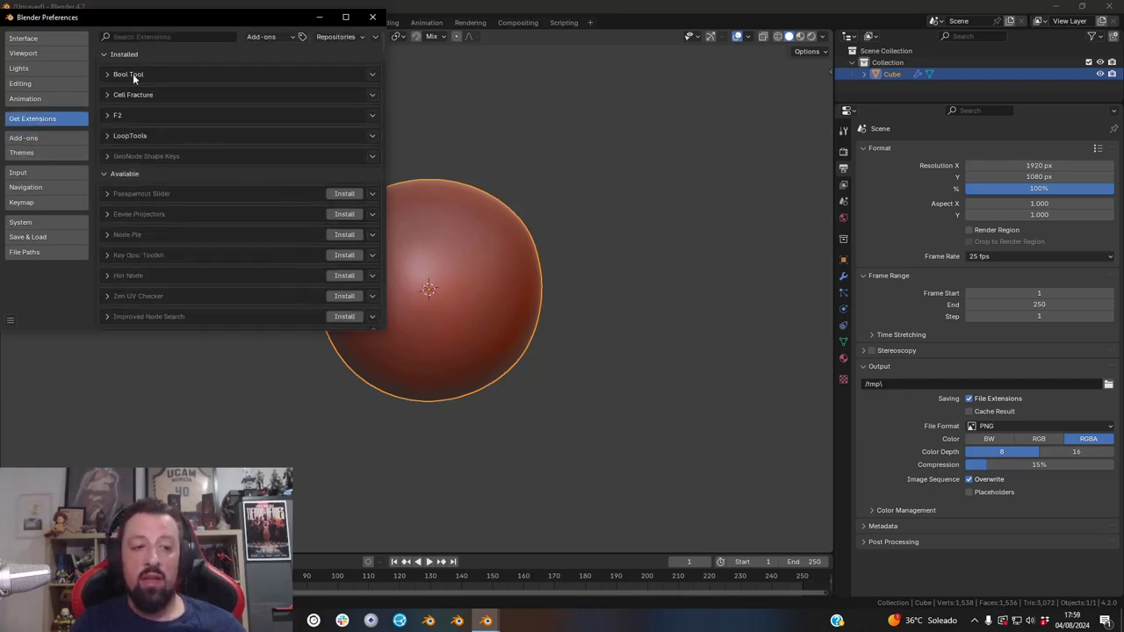
{"action": "scroll", "coordinate": [297, 189], "scroll_direction": "down", "scroll_amount": 3}
{"action": "scroll", "coordinate": [298, 190], "scroll_direction": "down", "scroll_amount": 3}
{"action": "scroll", "coordinate": [299, 191], "scroll_direction": "down", "scroll_amount": 3}
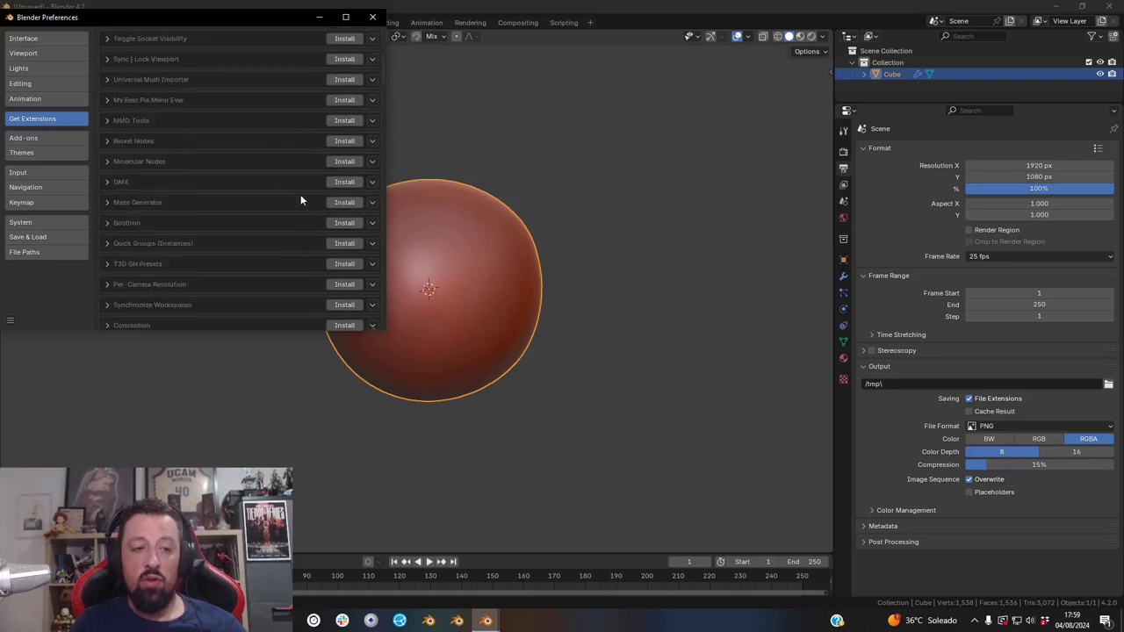
{"action": "scroll", "coordinate": [300, 195], "scroll_direction": "down", "scroll_amount": 3}
{"action": "scroll", "coordinate": [204, 211], "scroll_direction": "down", "scroll_amount": 3}
{"action": "scroll", "coordinate": [183, 227], "scroll_direction": "down", "scroll_amount": 3}
{"action": "scroll", "coordinate": [168, 244], "scroll_direction": "down", "scroll_amount": 3}
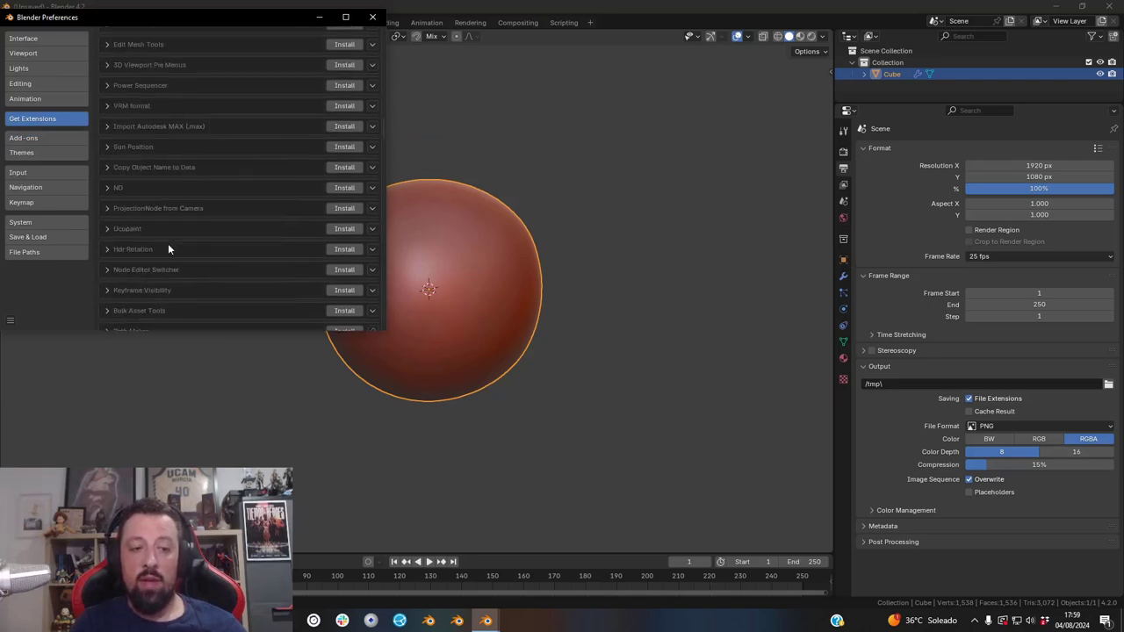
{"action": "scroll", "coordinate": [166, 244], "scroll_direction": "down", "scroll_amount": 3}
{"action": "scroll", "coordinate": [166, 244], "scroll_direction": "down", "scroll_amount": 3}
{"action": "scroll", "coordinate": [167, 248], "scroll_direction": "down", "scroll_amount": 3}
{"action": "scroll", "coordinate": [188, 253], "scroll_direction": "down", "scroll_amount": 3}
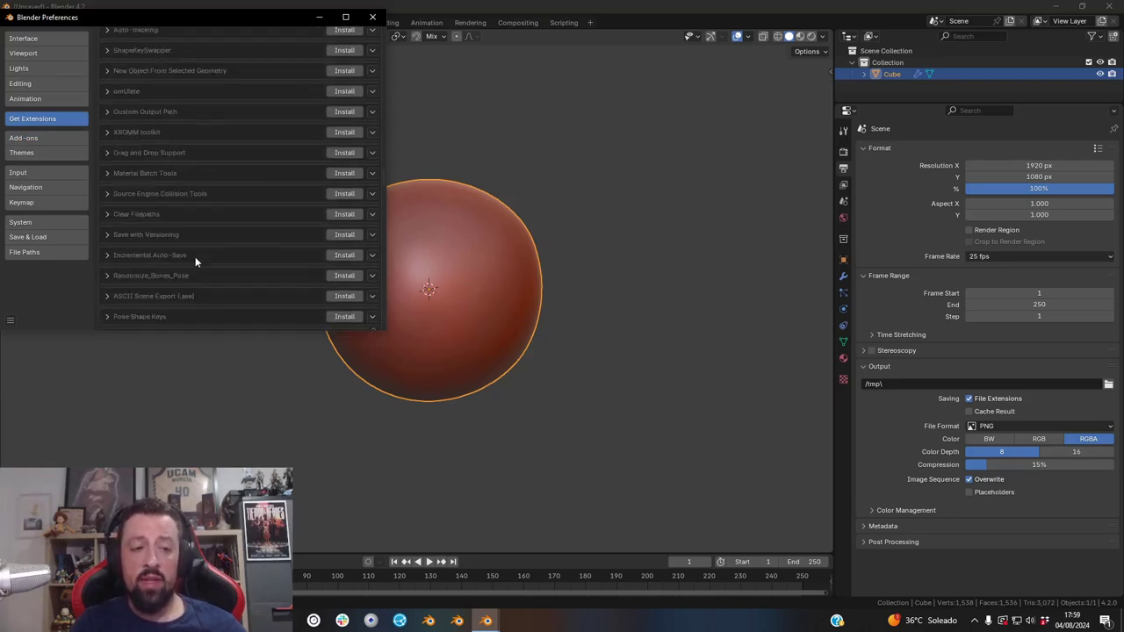
{"action": "scroll", "coordinate": [195, 256], "scroll_direction": "down", "scroll_amount": 3}
{"action": "scroll", "coordinate": [215, 262], "scroll_direction": "down", "scroll_amount": 3}
{"action": "scroll", "coordinate": [224, 263], "scroll_direction": "down", "scroll_amount": 2}
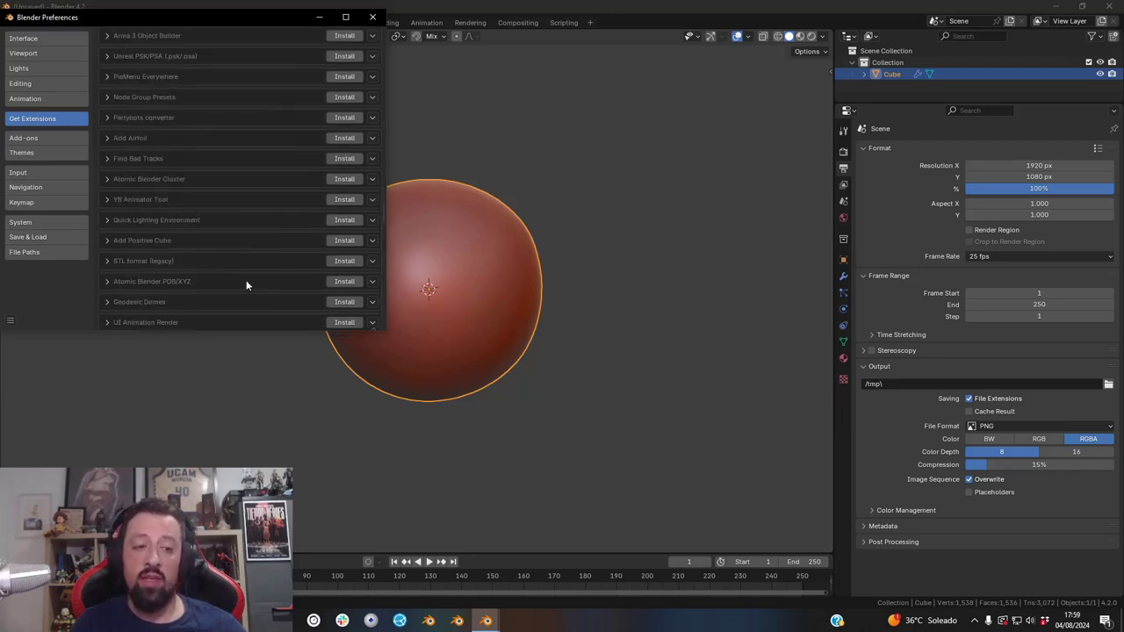
{"action": "scroll", "coordinate": [242, 263], "scroll_direction": "down", "scroll_amount": 3}
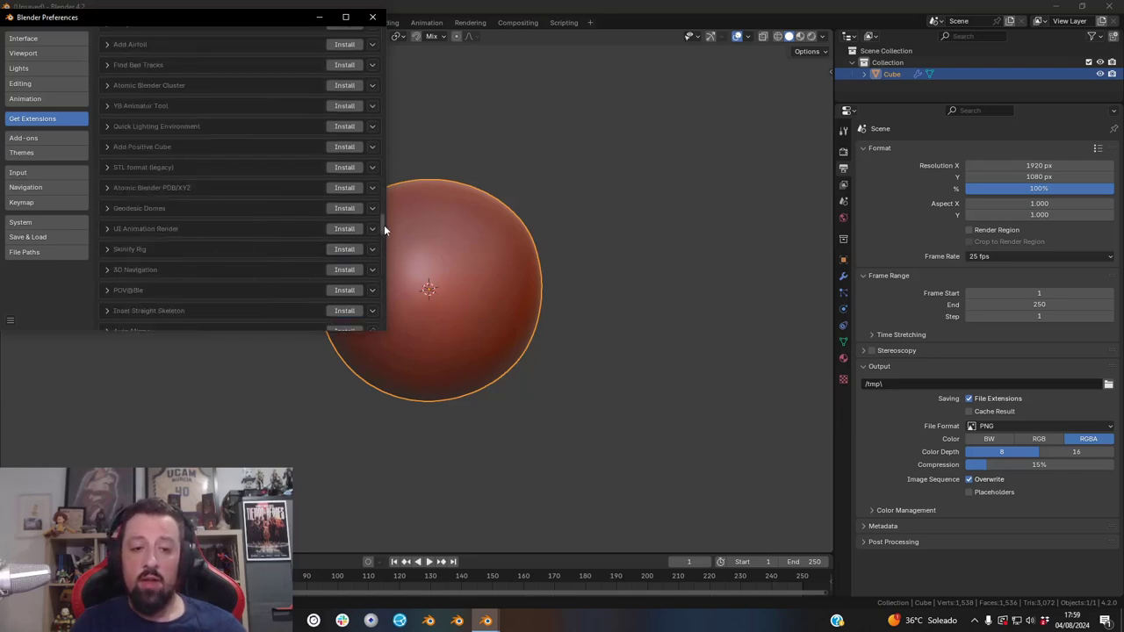
{"action": "left_click_drag", "start_coordinate": [384, 225], "coordinate": [371, 38]}
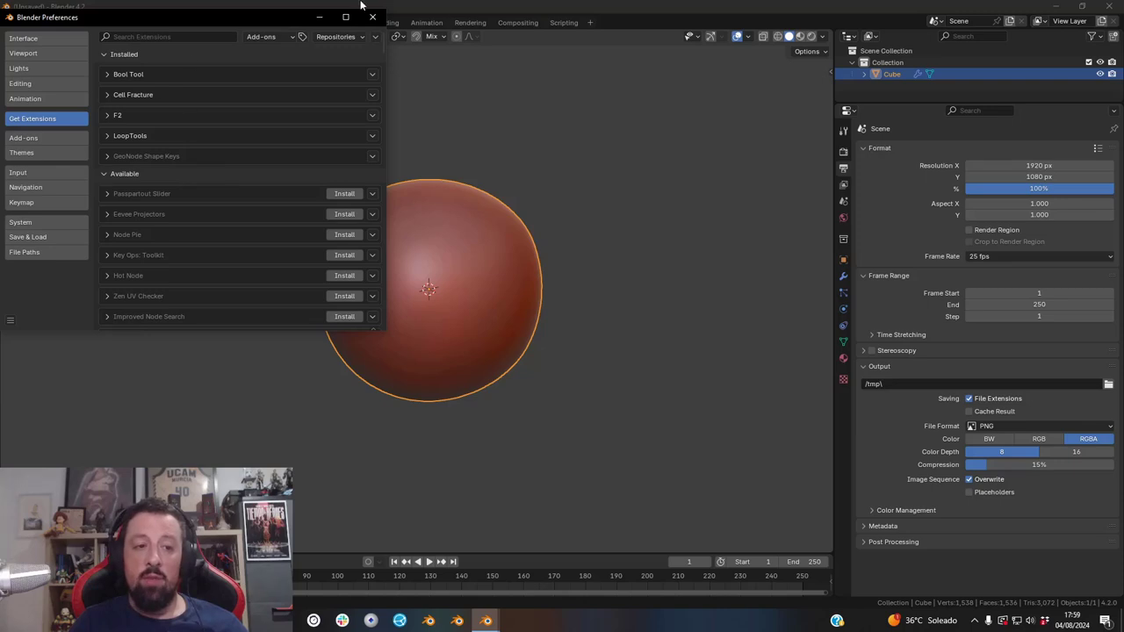
{"action": "left_click", "coordinate": [370, 17]}
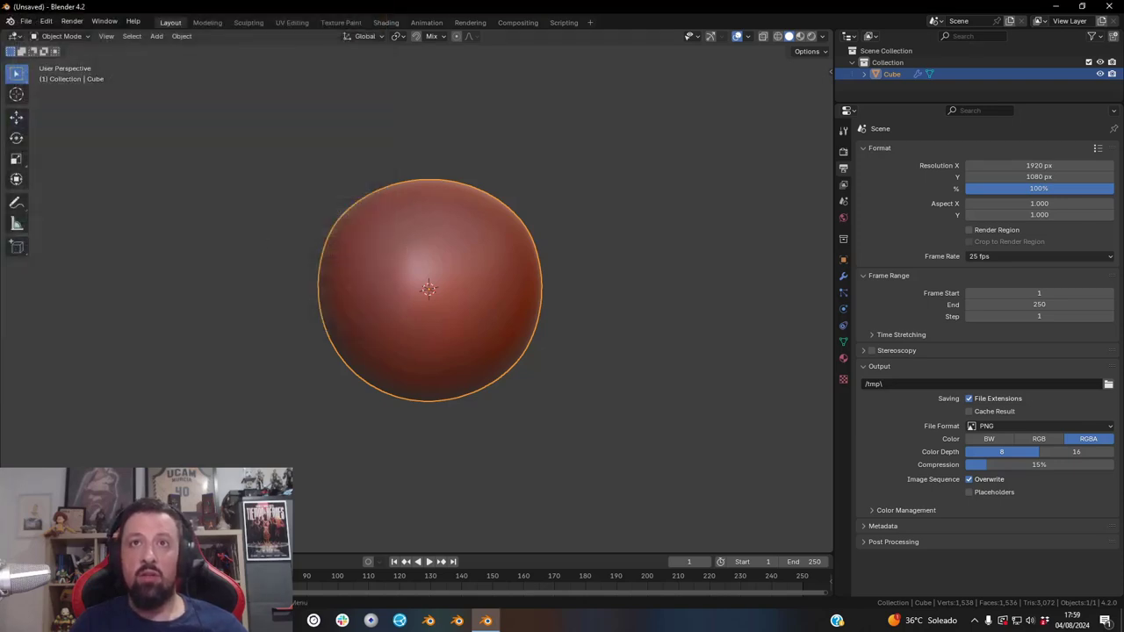
On the Blender Extensions website, open the full Add-ons listing and go to page 2.
{"action": "key", "text": "alt+Tab"}
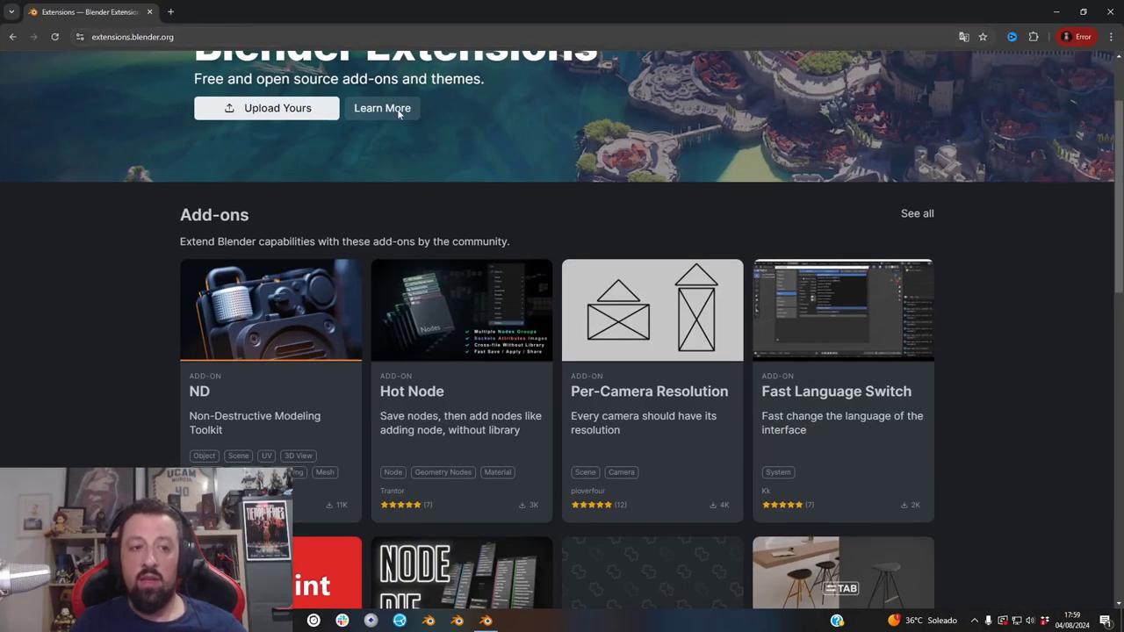
{"action": "left_click", "coordinate": [922, 216]}
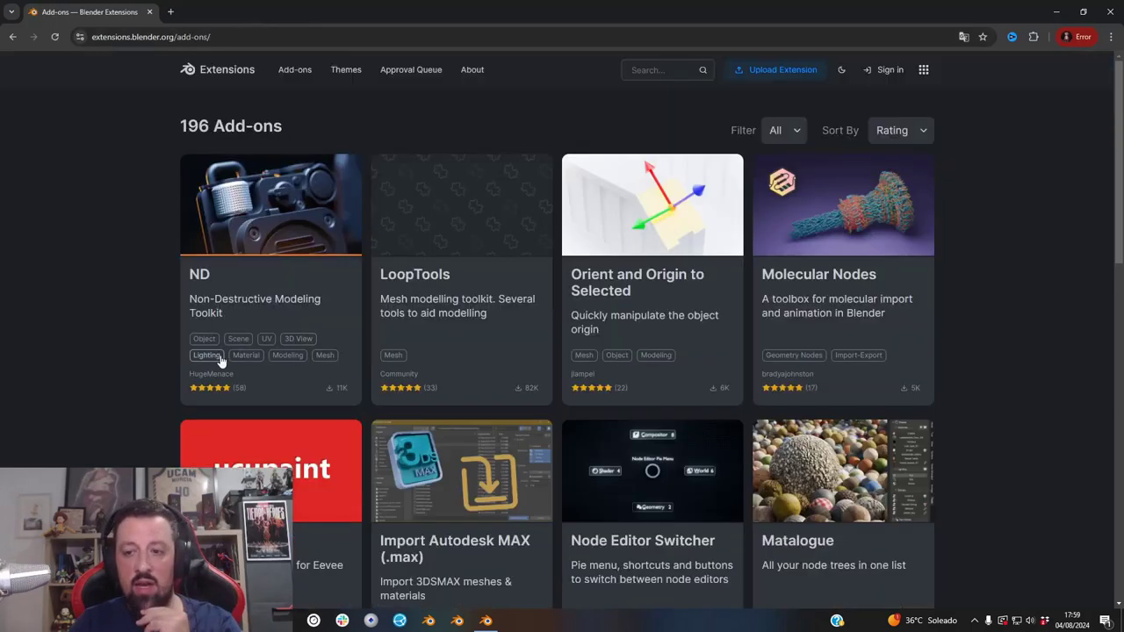
{"action": "scroll", "coordinate": [125, 426], "scroll_direction": "down", "scroll_amount": 3}
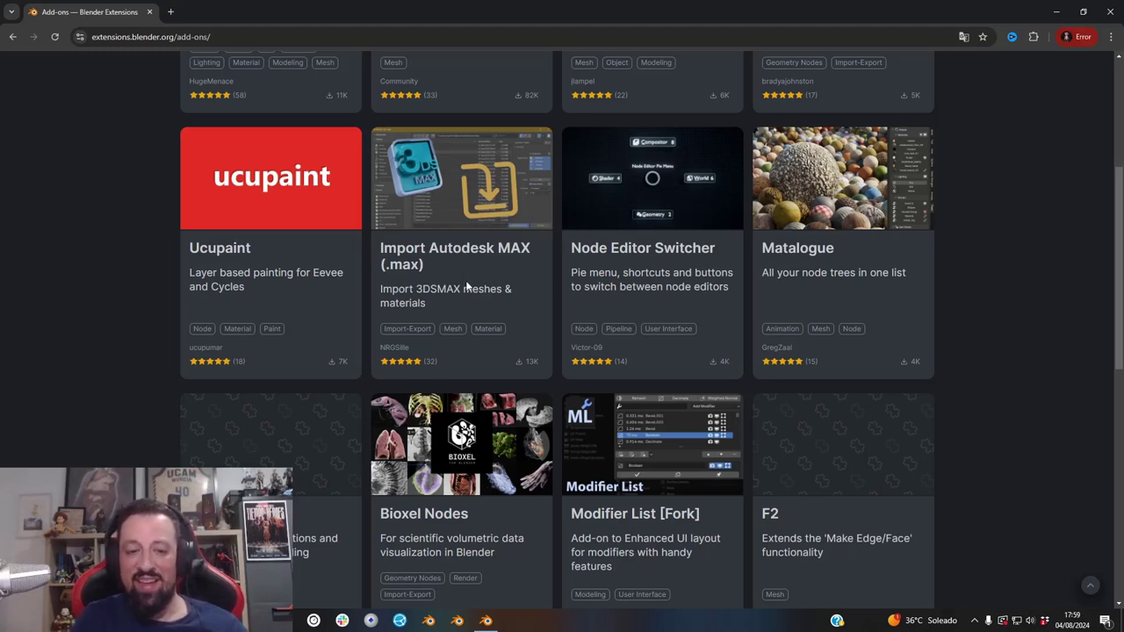
{"action": "scroll", "coordinate": [489, 292], "scroll_direction": "down", "scroll_amount": 2}
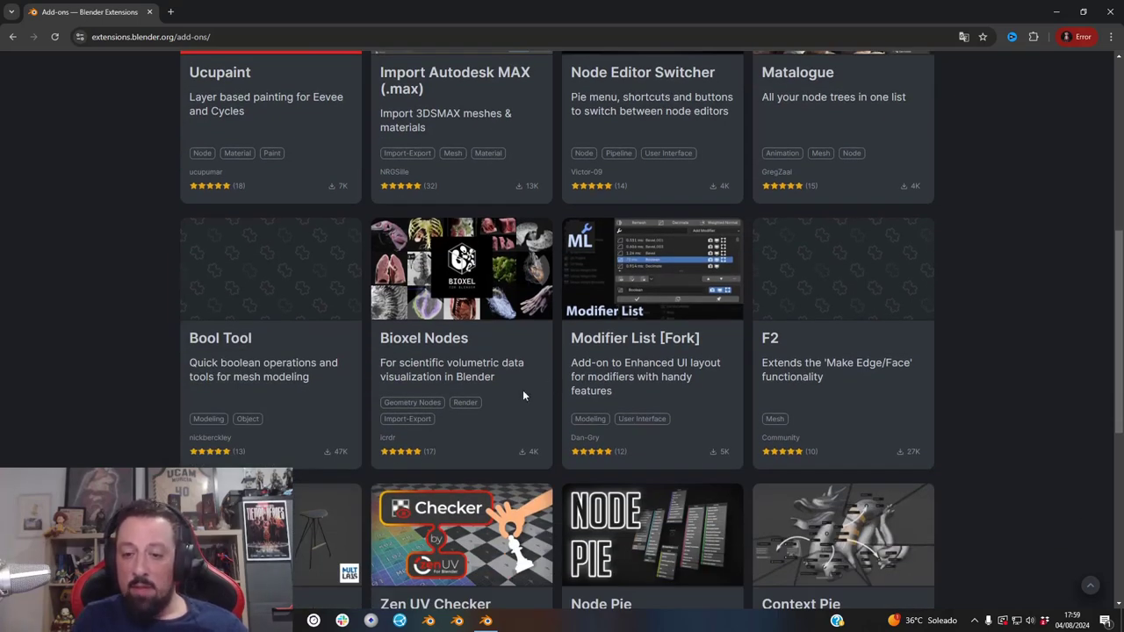
{"action": "scroll", "coordinate": [522, 390], "scroll_direction": "down", "scroll_amount": 2}
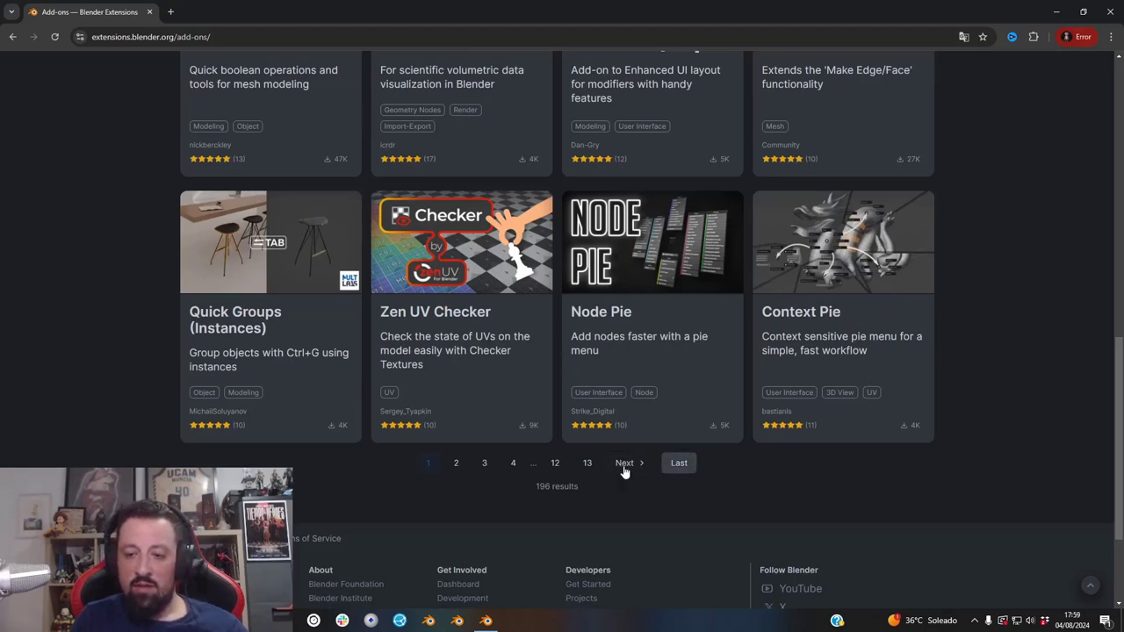
{"action": "left_click", "coordinate": [457, 465]}
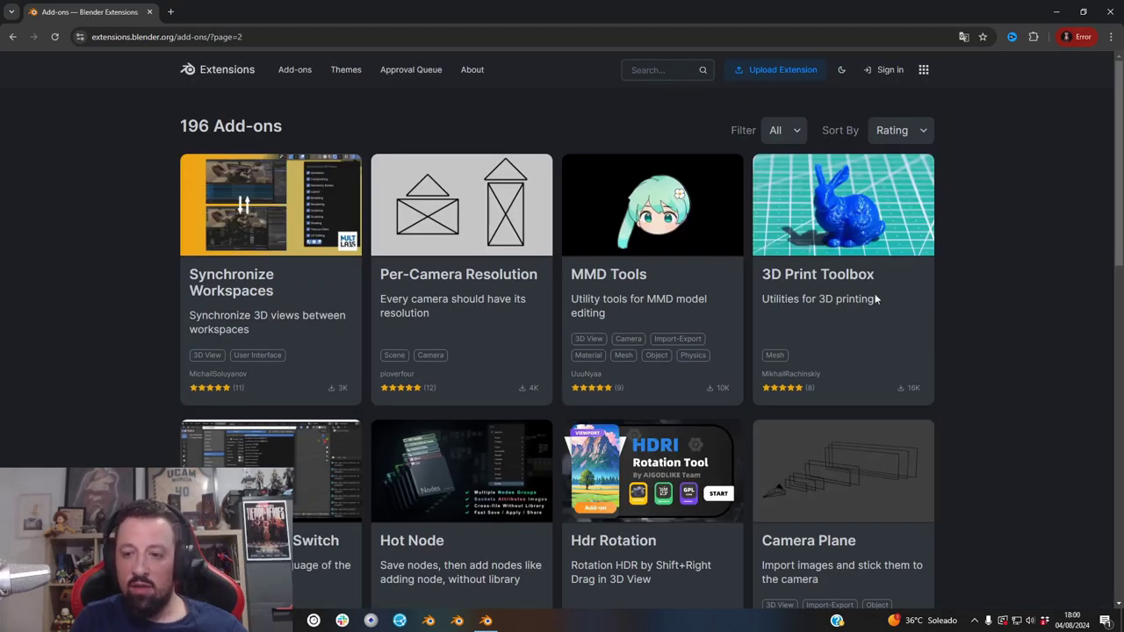
Open the 3D Print Toolbox 1.1.1 page, get the add-on and drag it toward Blender.
{"action": "left_click", "coordinate": [847, 225]}
{"action": "scroll", "coordinate": [526, 329], "scroll_direction": "down", "scroll_amount": 2}
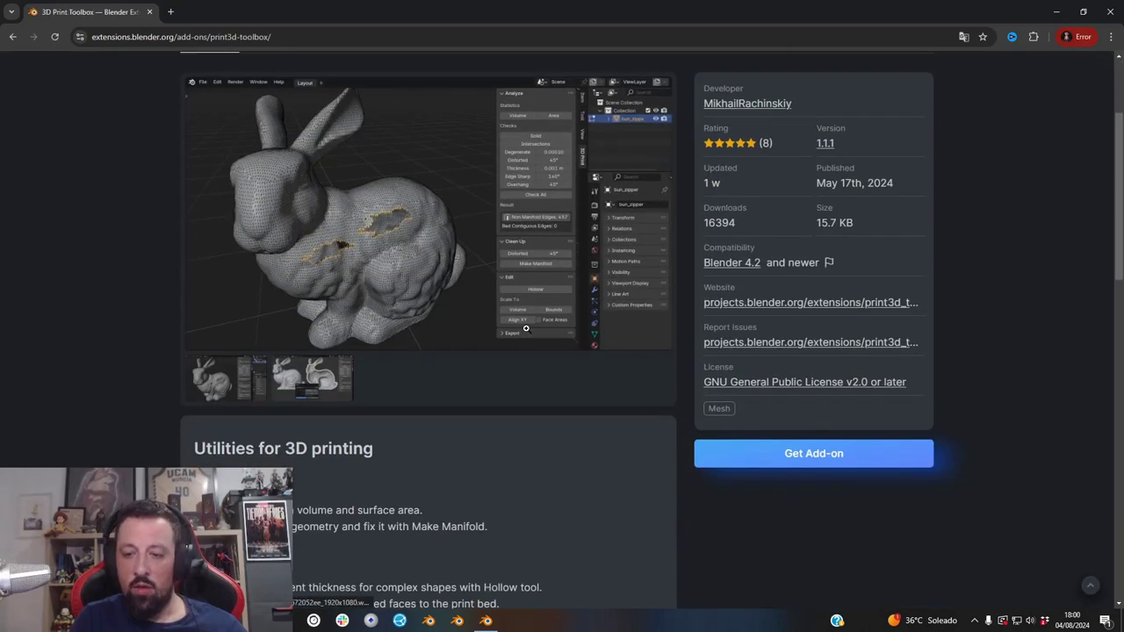
{"action": "left_click", "coordinate": [836, 454]}
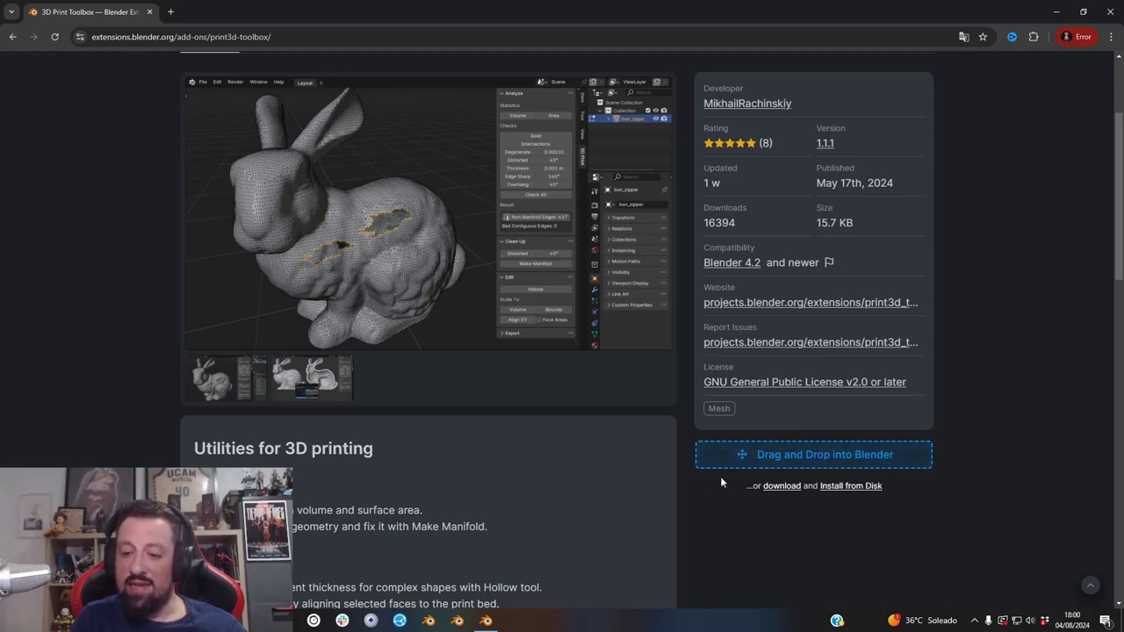
{"action": "mouse_move", "coordinate": [532, 7]}
{"action": "left_mouse_down"}
{"action": "mouse_move", "coordinate": [567, 35]}
{"action": "mouse_move", "coordinate": [895, 89]}
{"action": "left_mouse_up"}
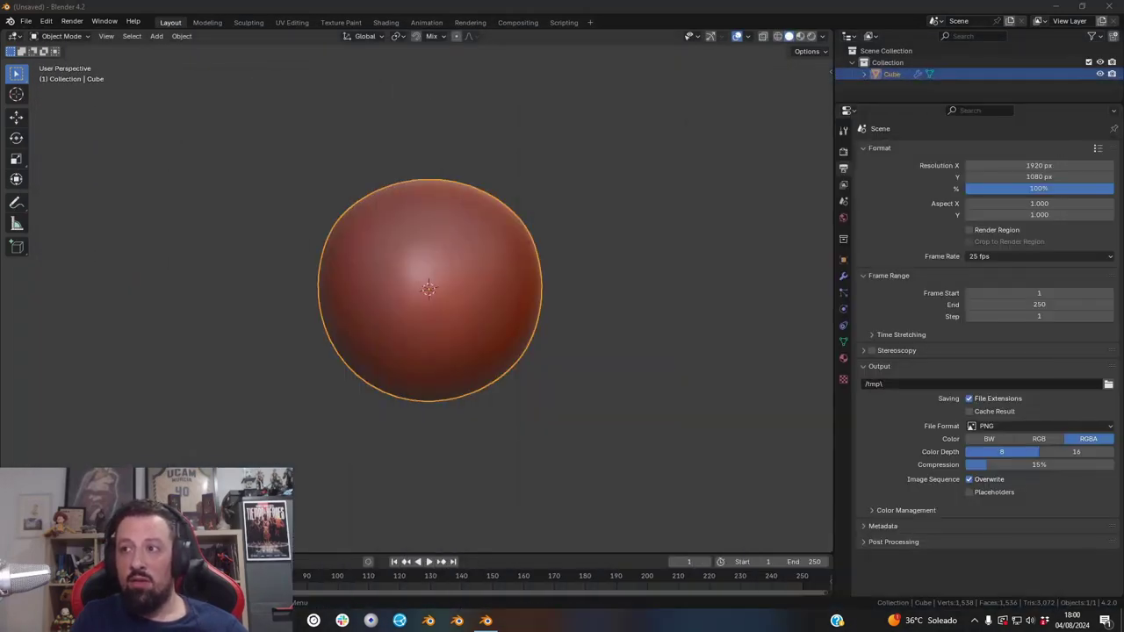
Drop 3D Print Toolbox onto the viewport and confirm the install with Enable Add-on checked.
{"action": "left_click_drag", "start_coordinate": [446, 302], "coordinate": [430, 292]}
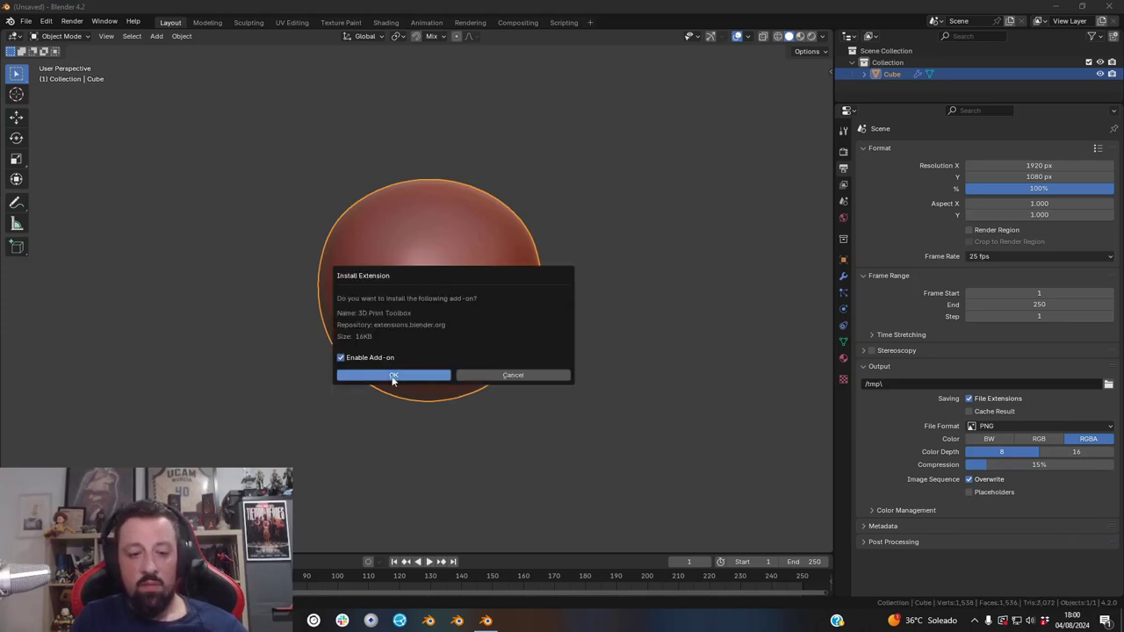
{"action": "left_click", "coordinate": [394, 377]}
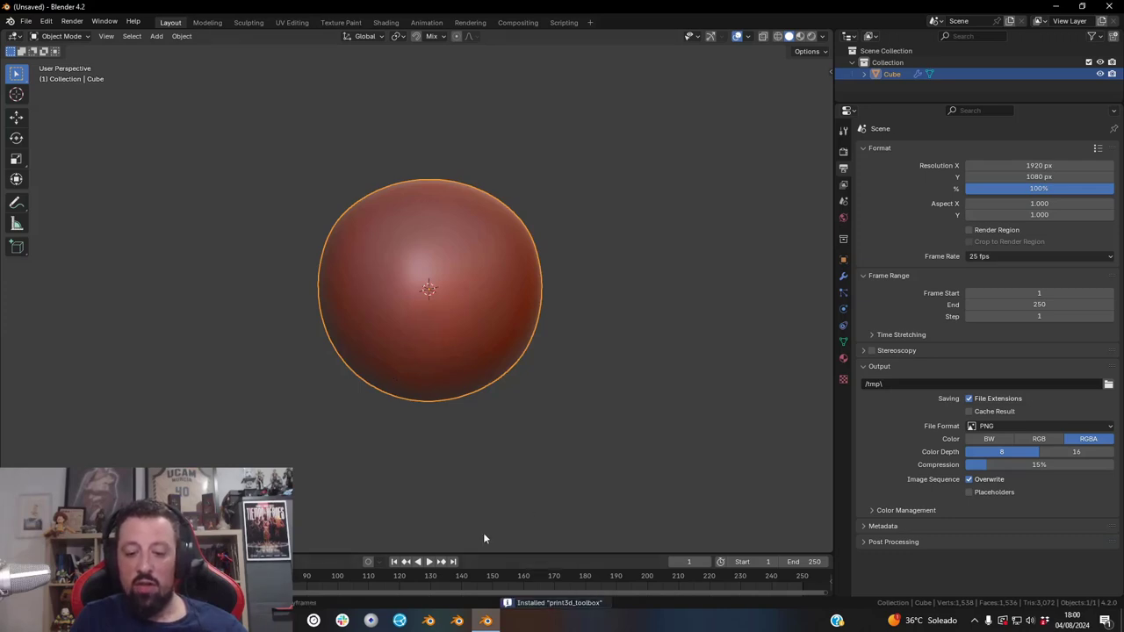
{"action": "mouse_move", "coordinate": [1039, 316]}
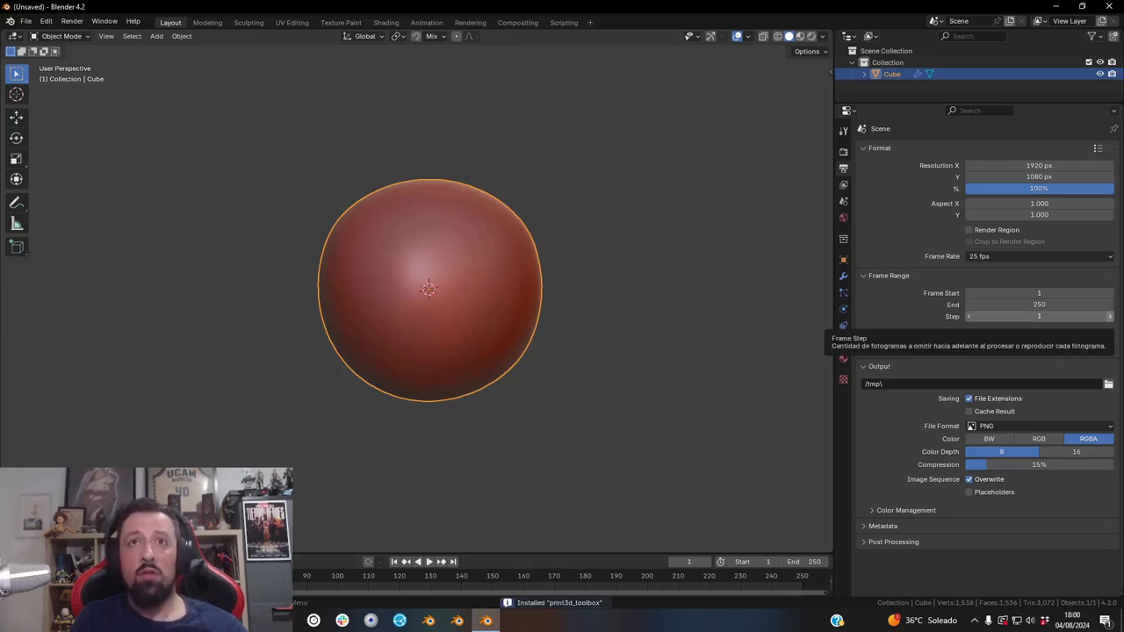
Go back to the Blender Extensions homepage and browse the featured add-ons down to Themes.
{"action": "key", "text": "alt+Tab"}
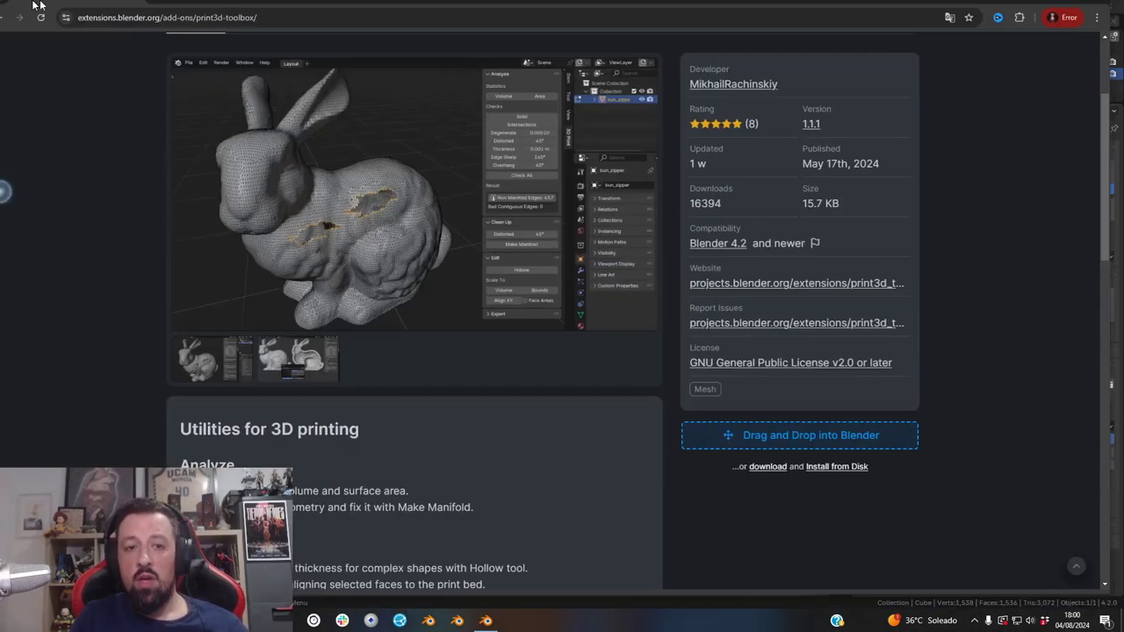
{"action": "scroll", "coordinate": [158, 290], "scroll_direction": "up", "scroll_amount": 2}
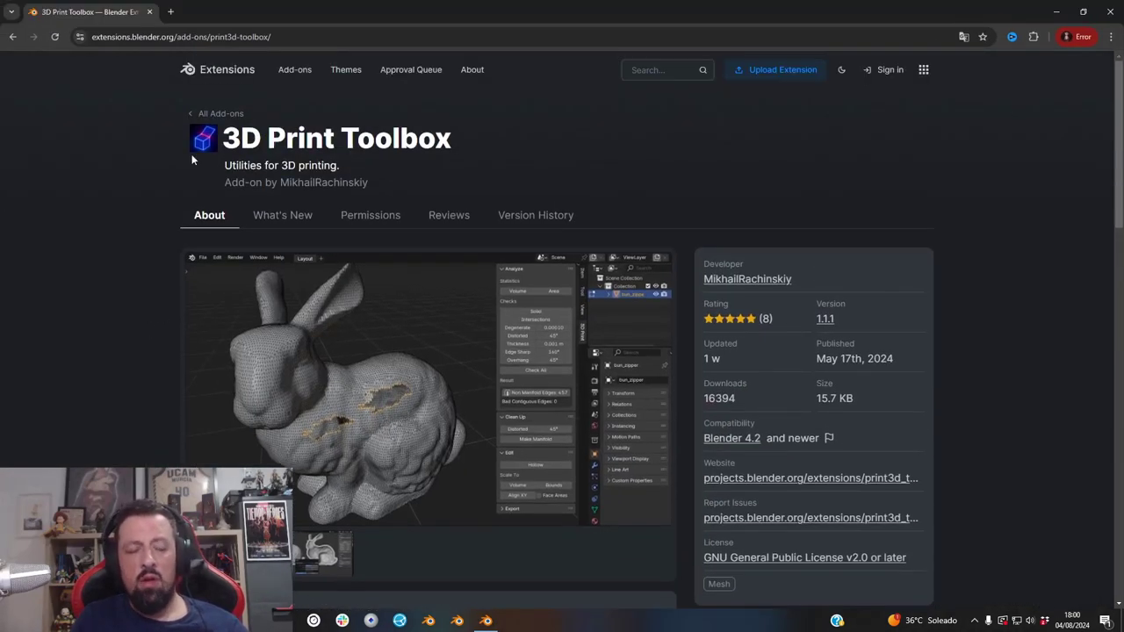
{"action": "left_click", "coordinate": [205, 74]}
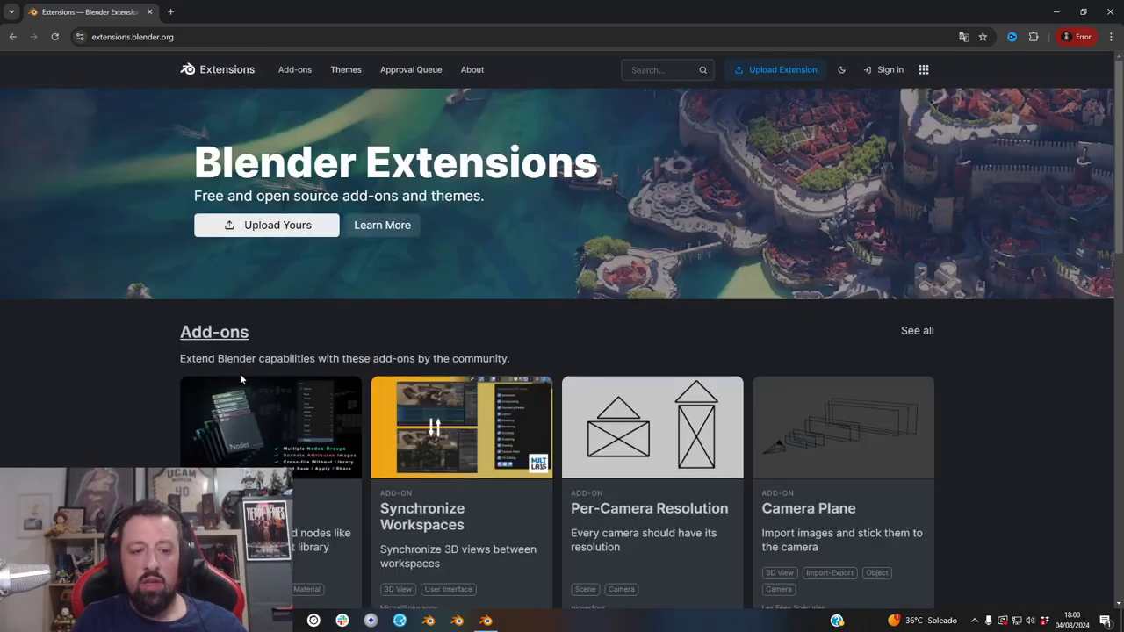
{"action": "scroll", "coordinate": [161, 425], "scroll_direction": "down", "scroll_amount": 2}
{"action": "scroll", "coordinate": [156, 418], "scroll_direction": "down", "scroll_amount": 3}
{"action": "scroll", "coordinate": [153, 414], "scroll_direction": "down", "scroll_amount": 2}
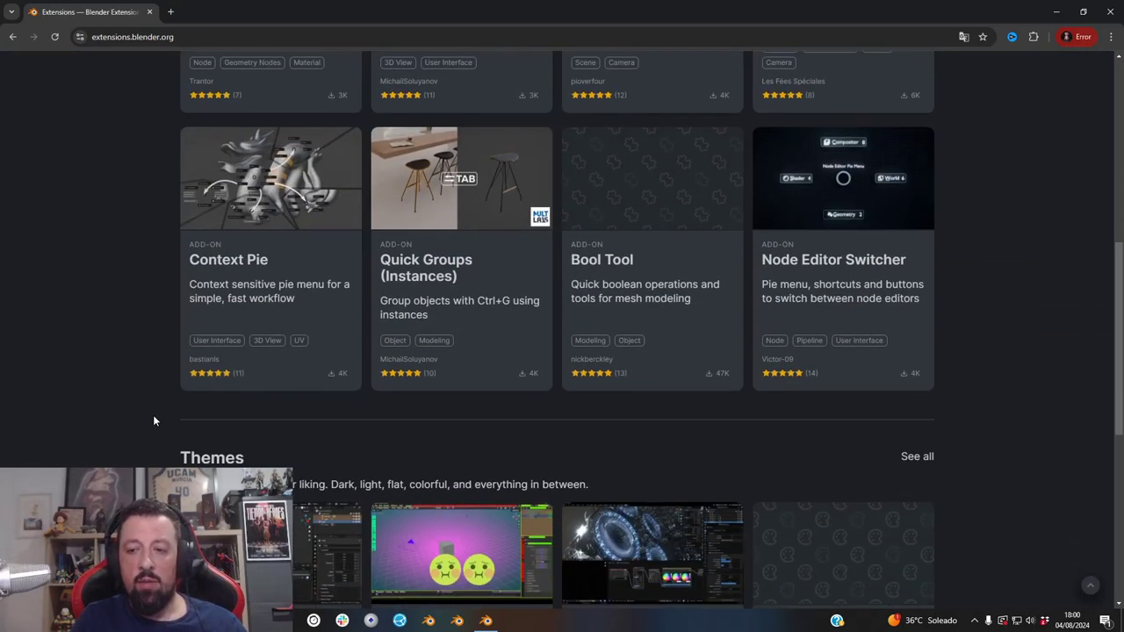
{"action": "scroll", "coordinate": [153, 417], "scroll_direction": "up", "scroll_amount": 2}
{"action": "scroll", "coordinate": [154, 415], "scroll_direction": "up", "scroll_amount": 5}
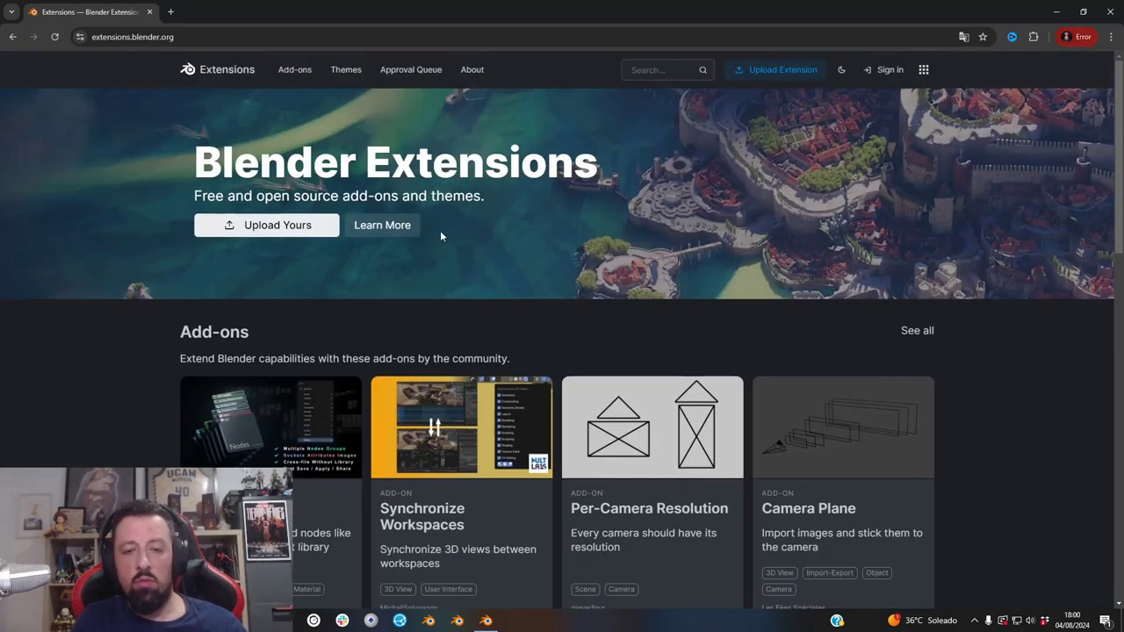
{"action": "scroll", "coordinate": [279, 374], "scroll_direction": "down", "scroll_amount": 2}
{"action": "scroll", "coordinate": [376, 388], "scroll_direction": "down", "scroll_amount": 3}
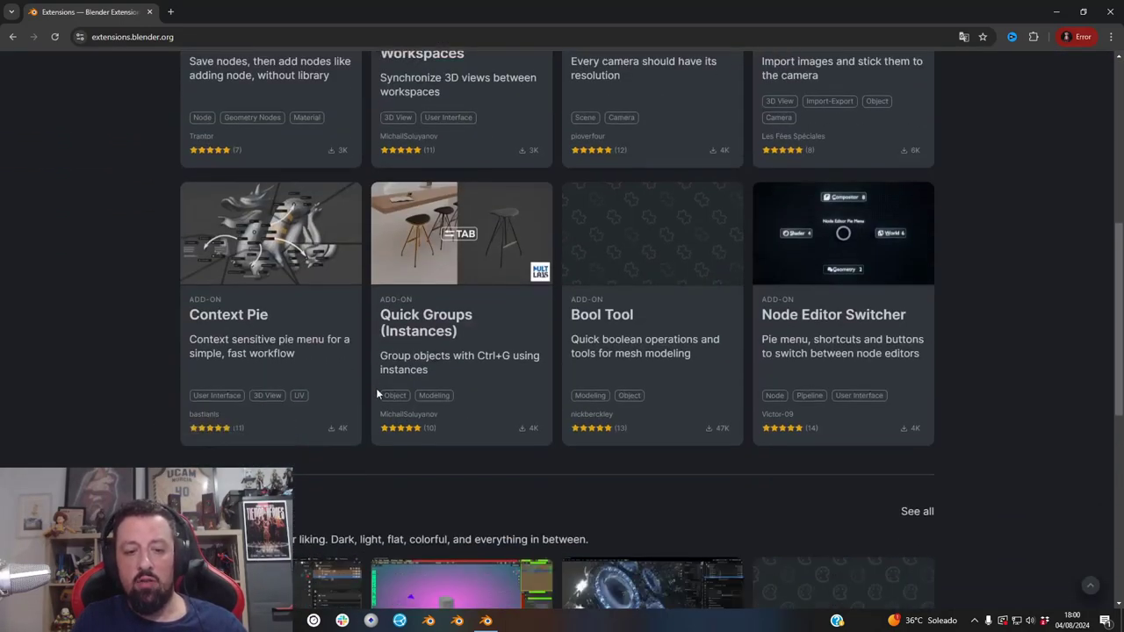
{"action": "scroll", "coordinate": [369, 373], "scroll_direction": "down", "scroll_amount": 4}
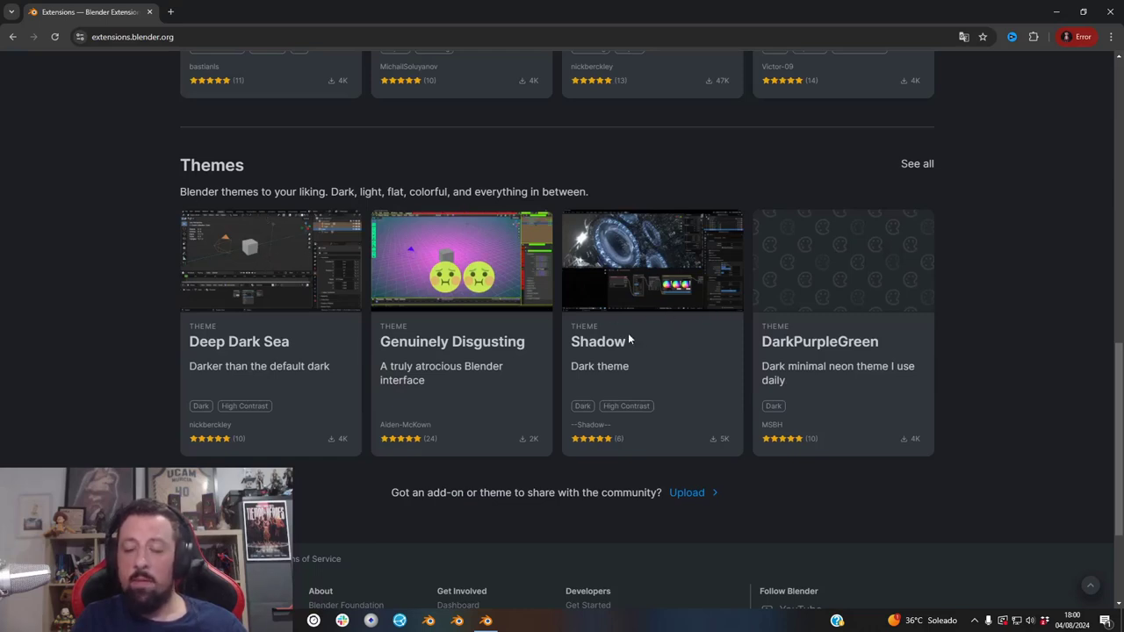
Look over the Shadow dark theme page (version 1.1.5), then bring Blender back to the front.
{"action": "left_click", "coordinate": [639, 279]}
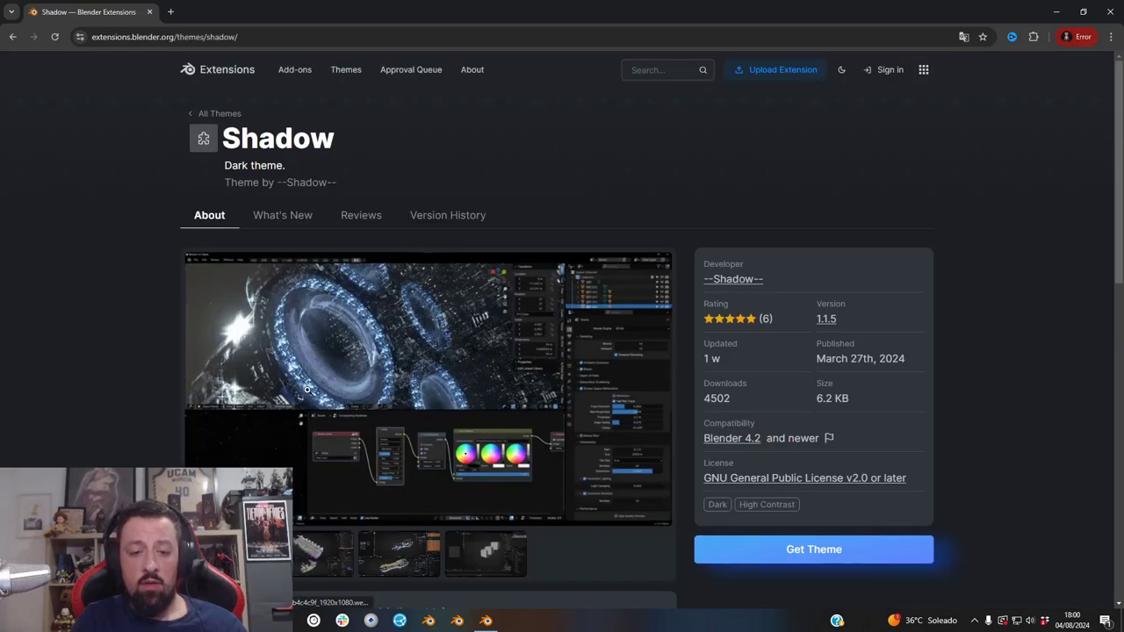
{"action": "scroll", "coordinate": [446, 391], "scroll_direction": "down", "scroll_amount": 2}
{"action": "scroll", "coordinate": [526, 391], "scroll_direction": "down", "scroll_amount": 1}
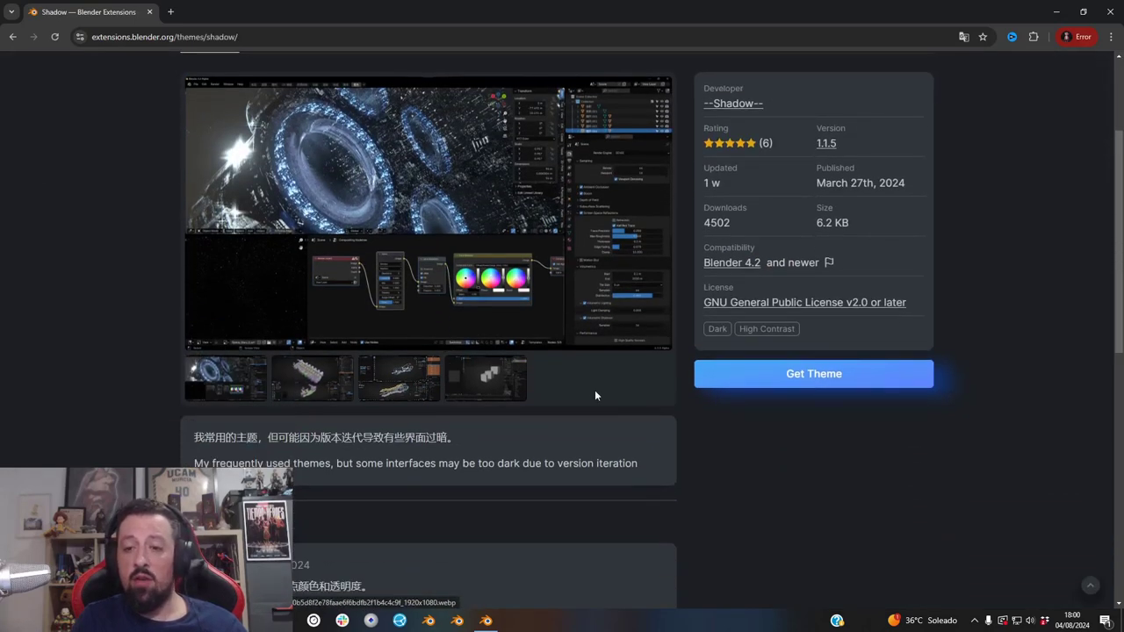
{"action": "scroll", "coordinate": [593, 389], "scroll_direction": "up", "scroll_amount": 1}
{"action": "scroll", "coordinate": [592, 389], "scroll_direction": "up", "scroll_amount": 1}
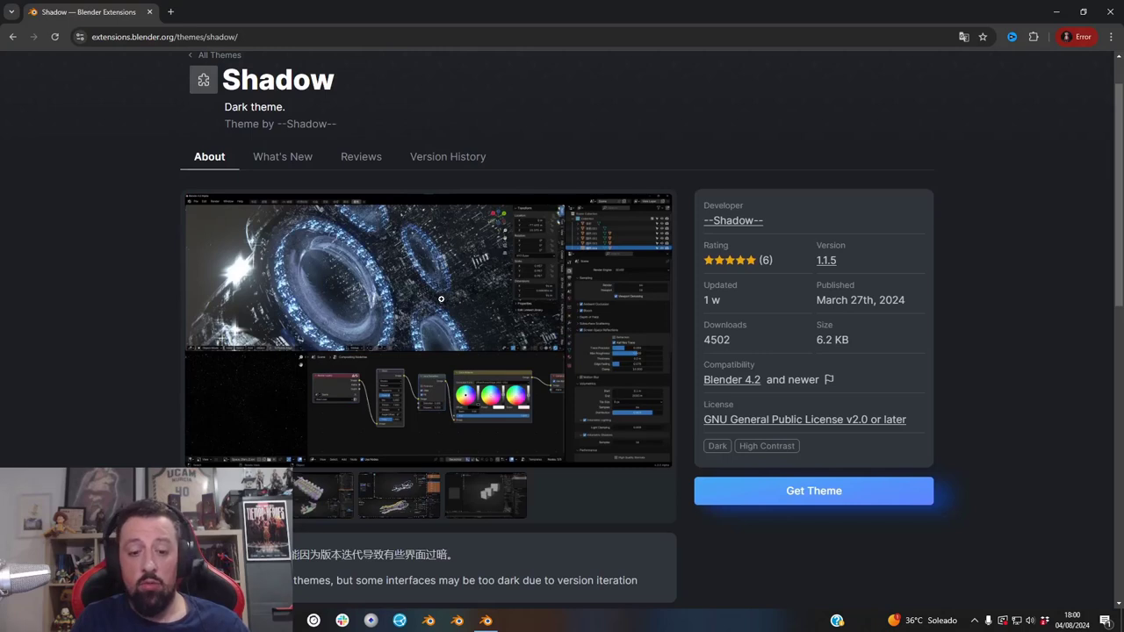
{"action": "left_click", "coordinate": [486, 621]}
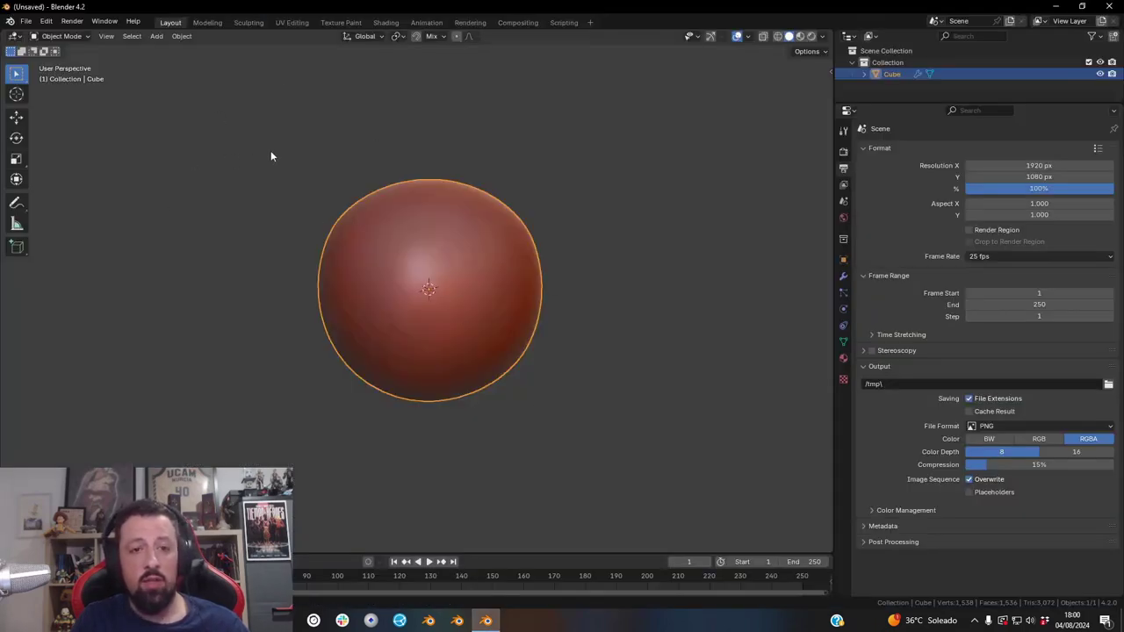
{"action": "left_click", "coordinate": [45, 21]}
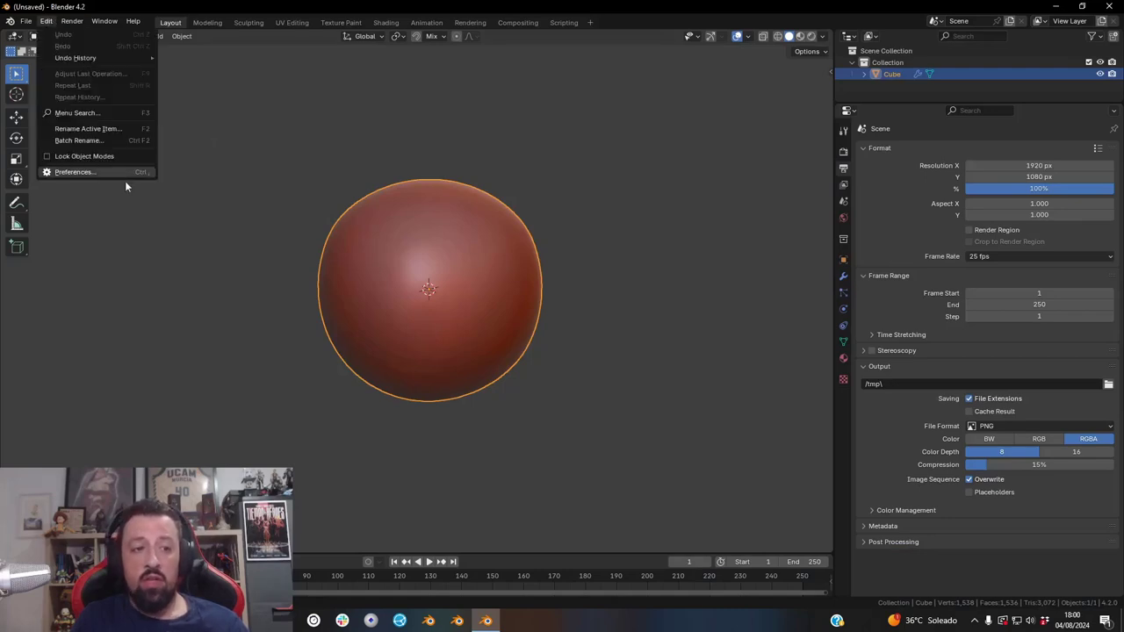
{"action": "left_click", "coordinate": [65, 173]}
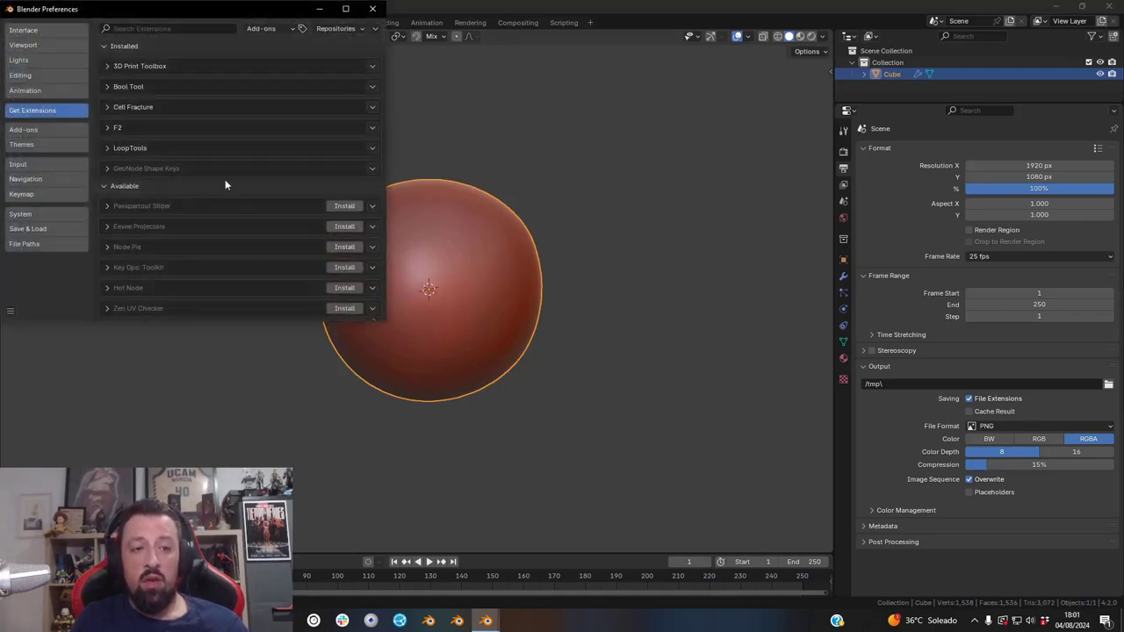
{"action": "scroll", "coordinate": [321, 211], "scroll_direction": "down", "scroll_amount": 5}
{"action": "scroll", "coordinate": [326, 212], "scroll_direction": "down", "scroll_amount": 5}
{"action": "scroll", "coordinate": [327, 213], "scroll_direction": "down", "scroll_amount": 5}
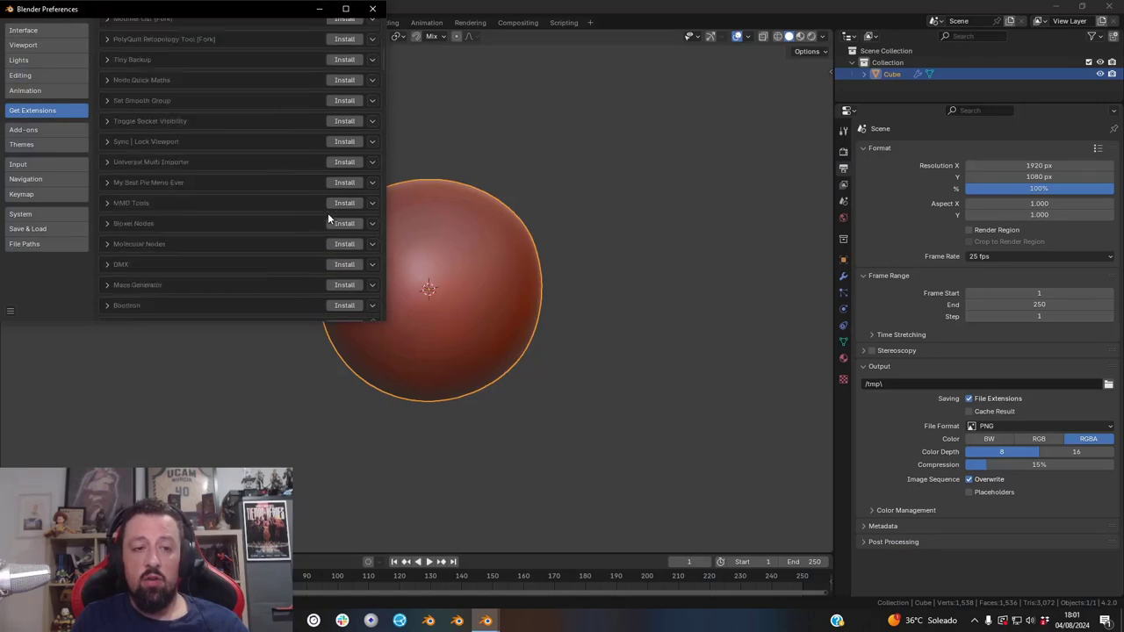
{"action": "scroll", "coordinate": [327, 213], "scroll_direction": "down", "scroll_amount": 5}
{"action": "scroll", "coordinate": [329, 214], "scroll_direction": "up", "scroll_amount": 5}
{"action": "scroll", "coordinate": [327, 196], "scroll_direction": "up", "scroll_amount": 5}
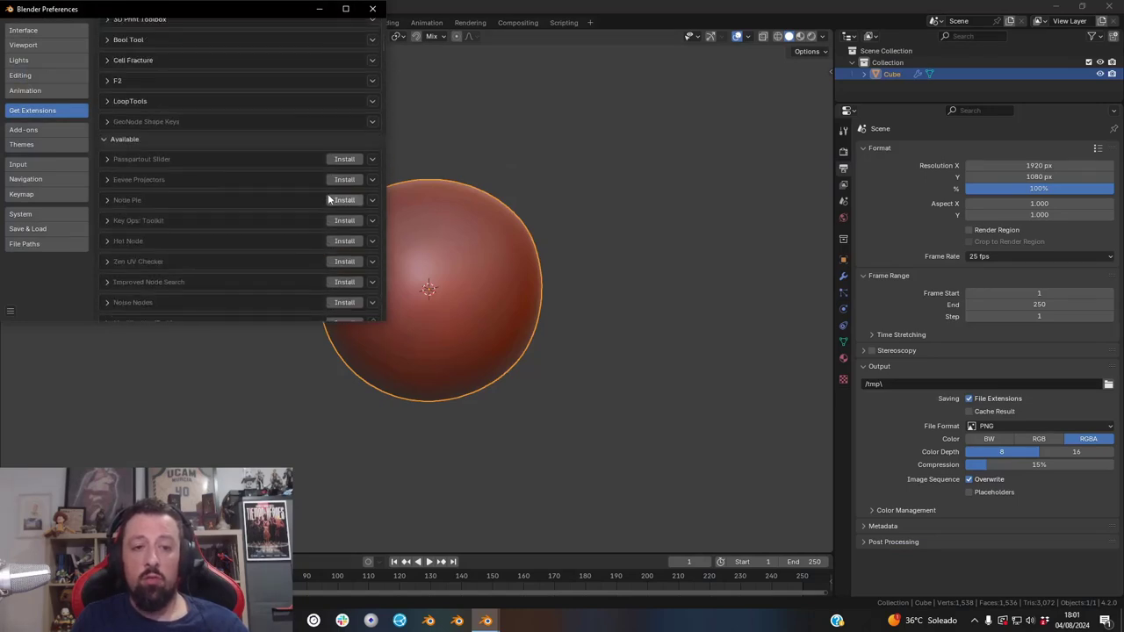
{"action": "scroll", "coordinate": [328, 200], "scroll_direction": "up", "scroll_amount": 2}
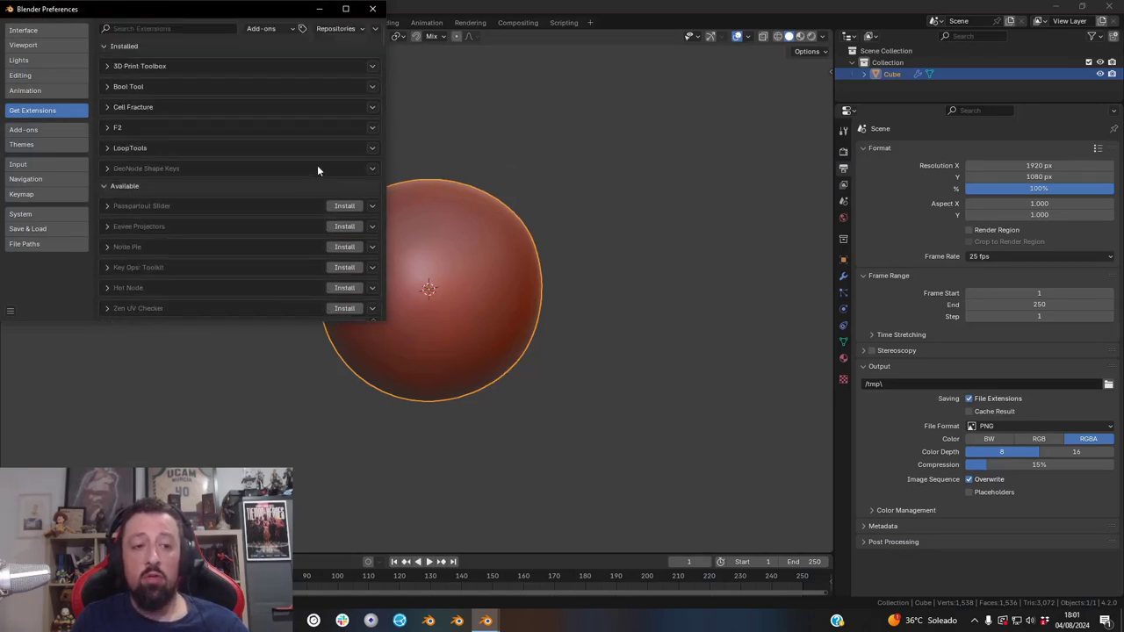
{"action": "left_click", "coordinate": [41, 214]}
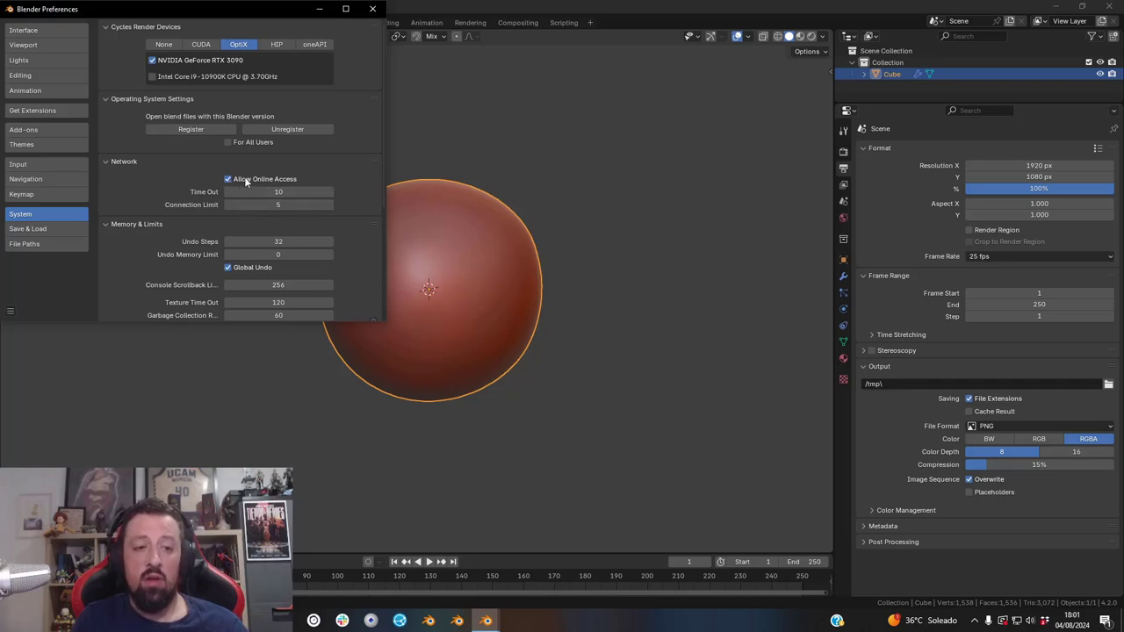
{"action": "left_click", "coordinate": [54, 112]}
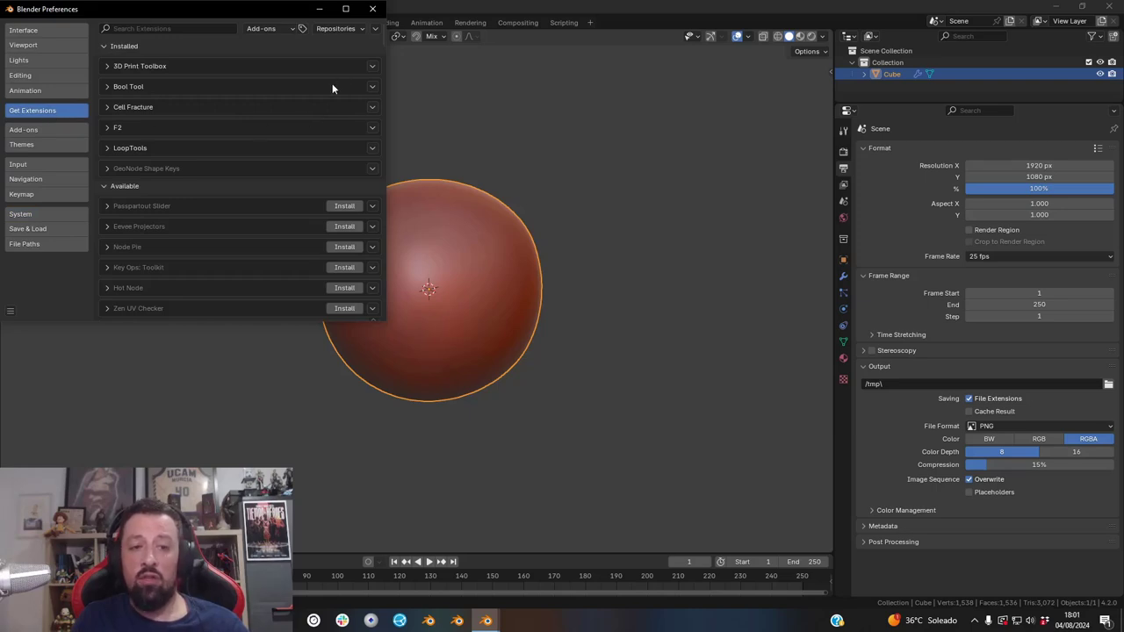
{"action": "left_click", "coordinate": [374, 11]}
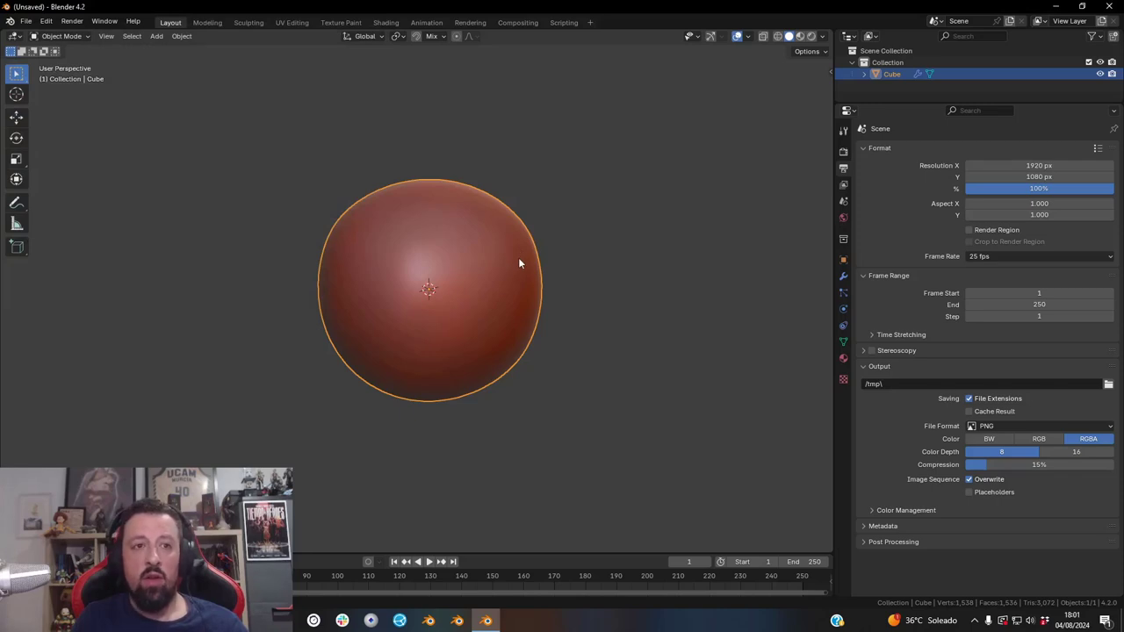